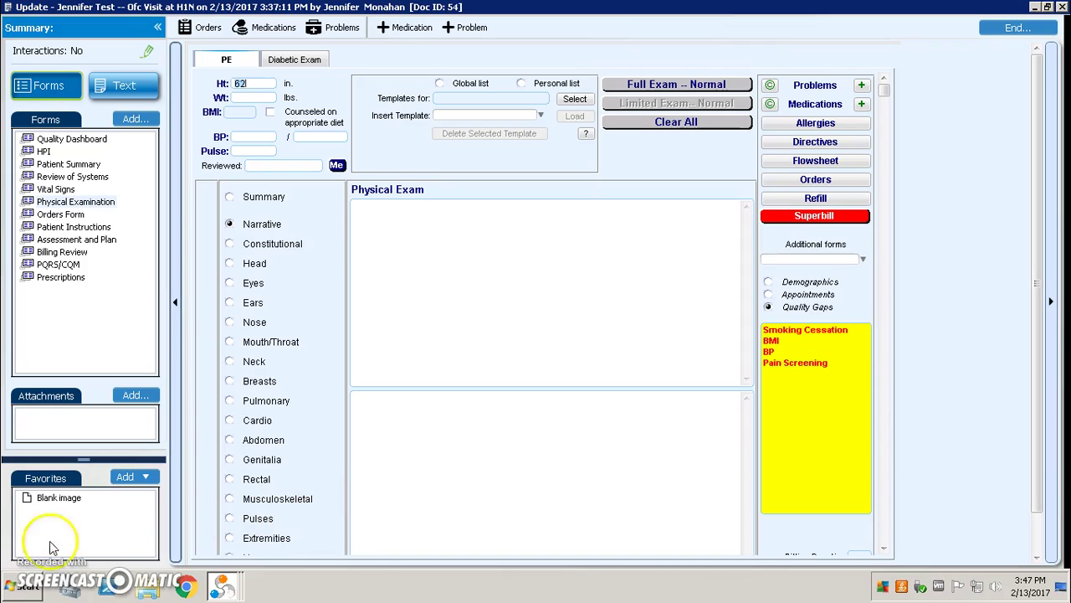
- Look through the finding options in the physical exam's Constitutional, Head, Eyes and Ears sections
left_click(387, 596)
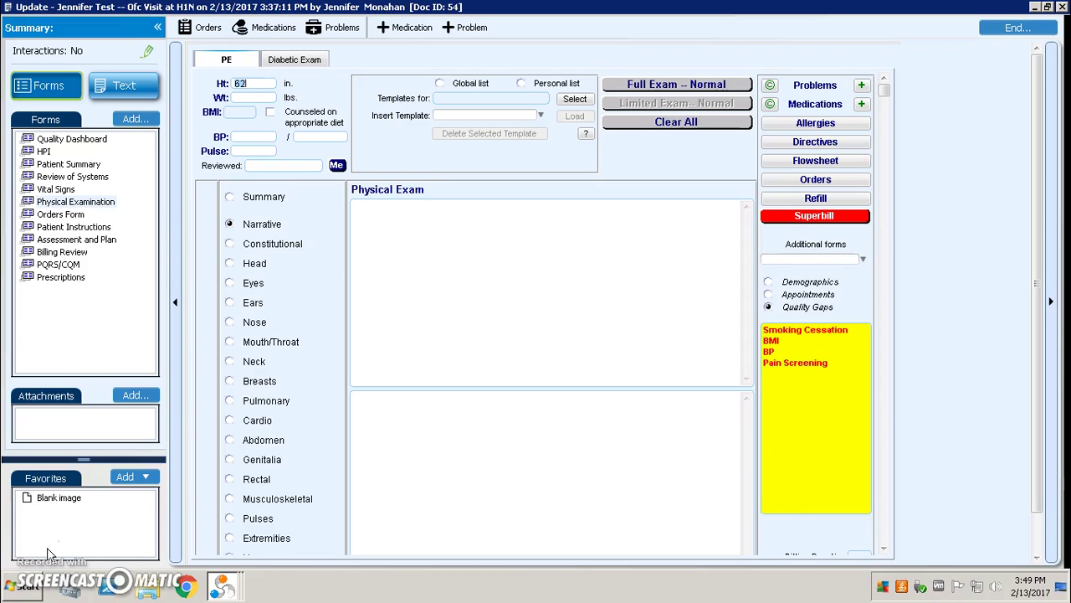
left_click(442, 439)
left_click(231, 244)
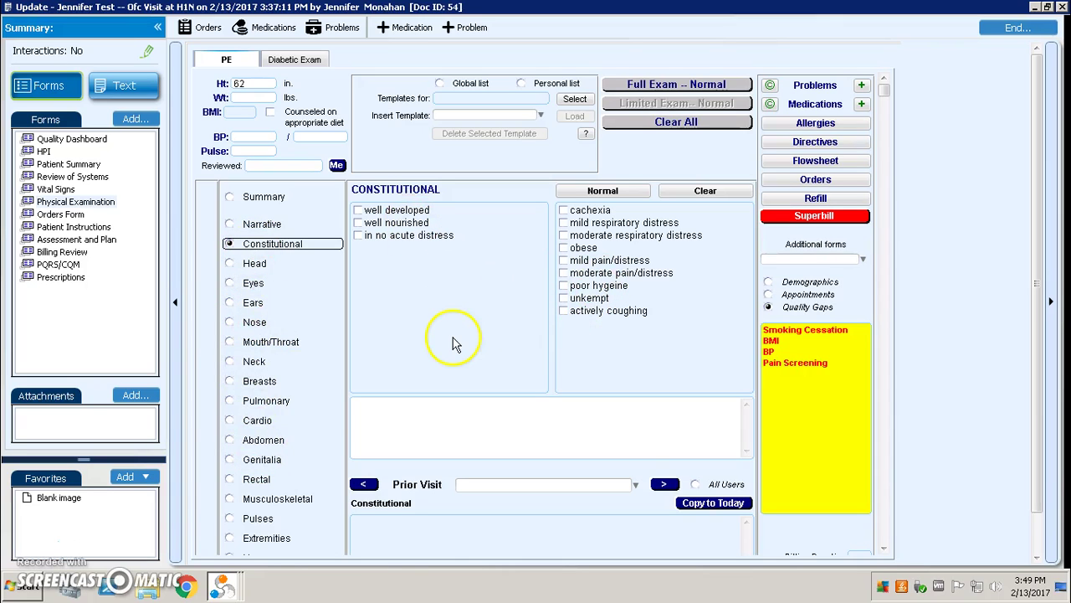
left_click(391, 422)
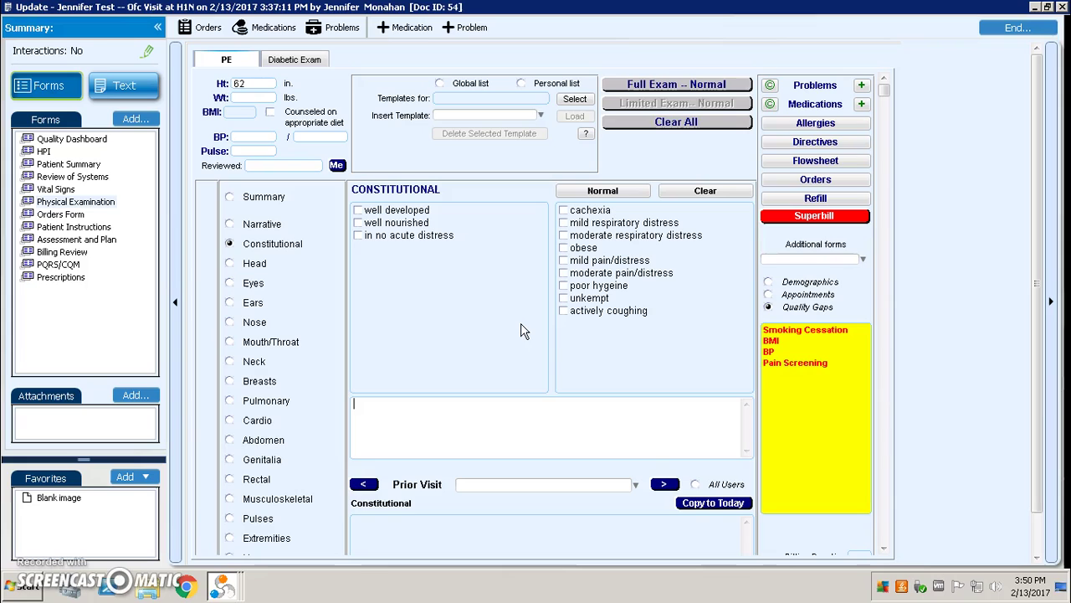
left_click(646, 86)
left_click(522, 402)
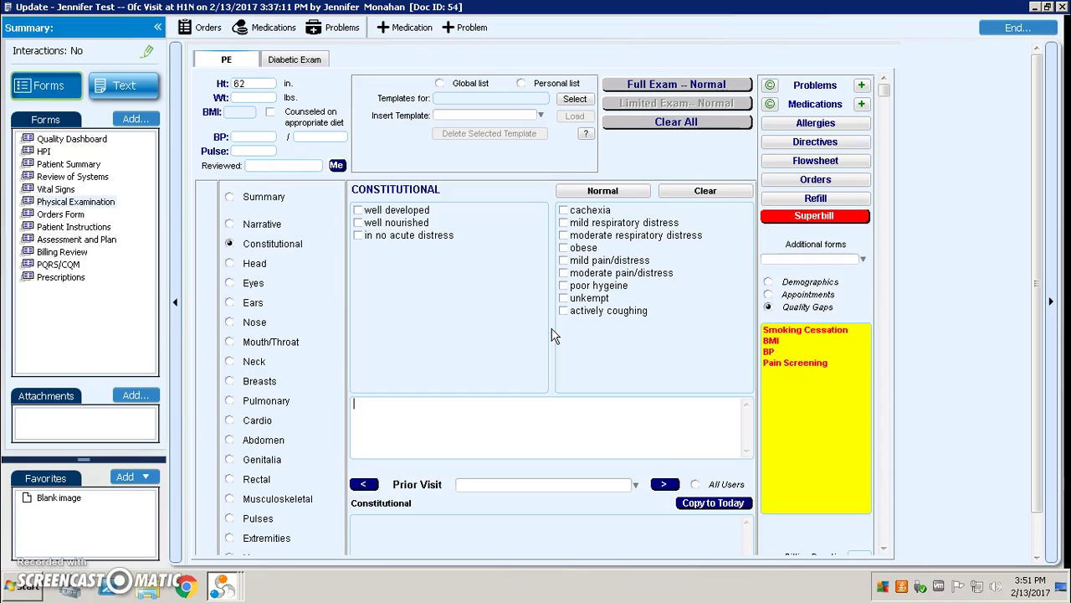
left_click(504, 408)
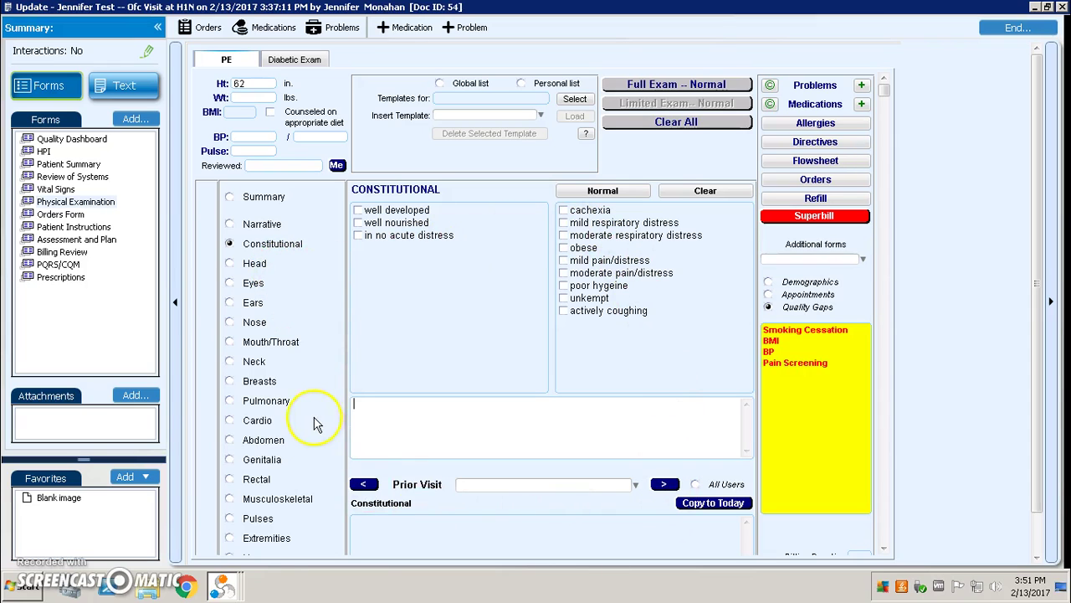
left_click(231, 264)
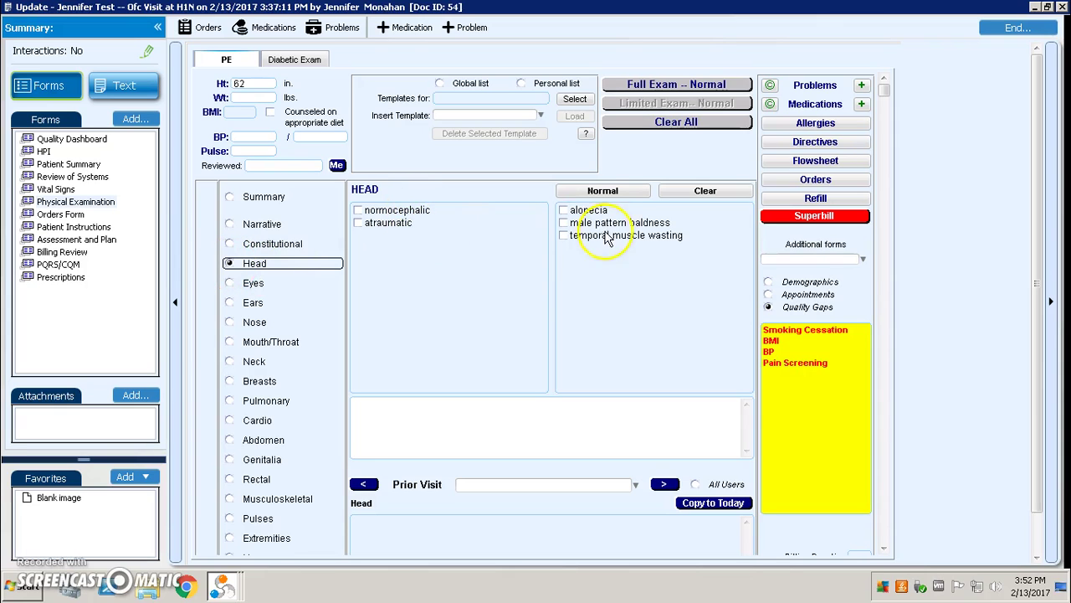
left_click(229, 283)
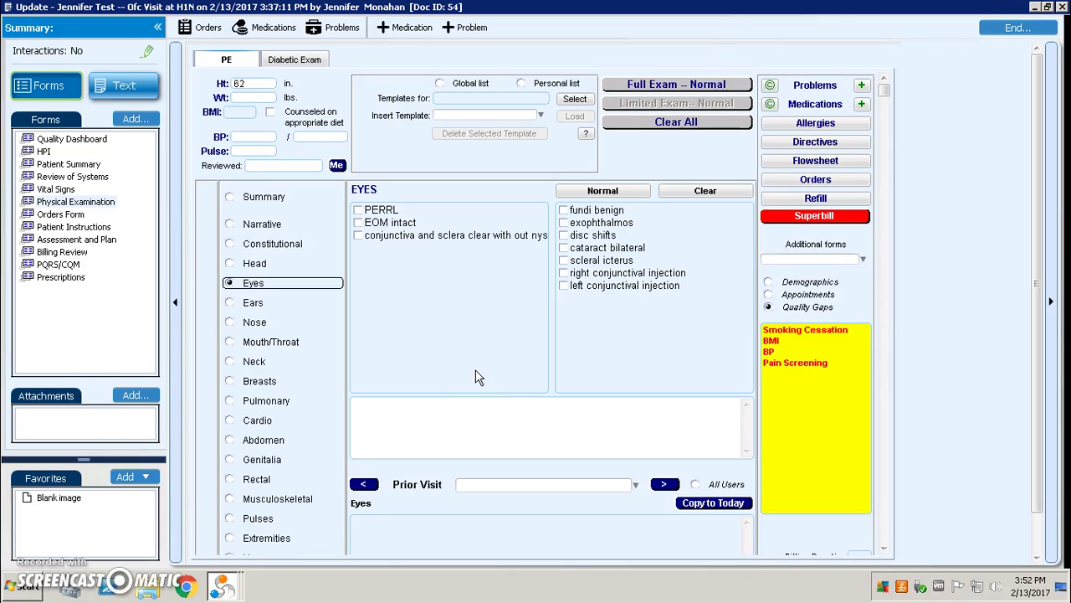
left_click(230, 304)
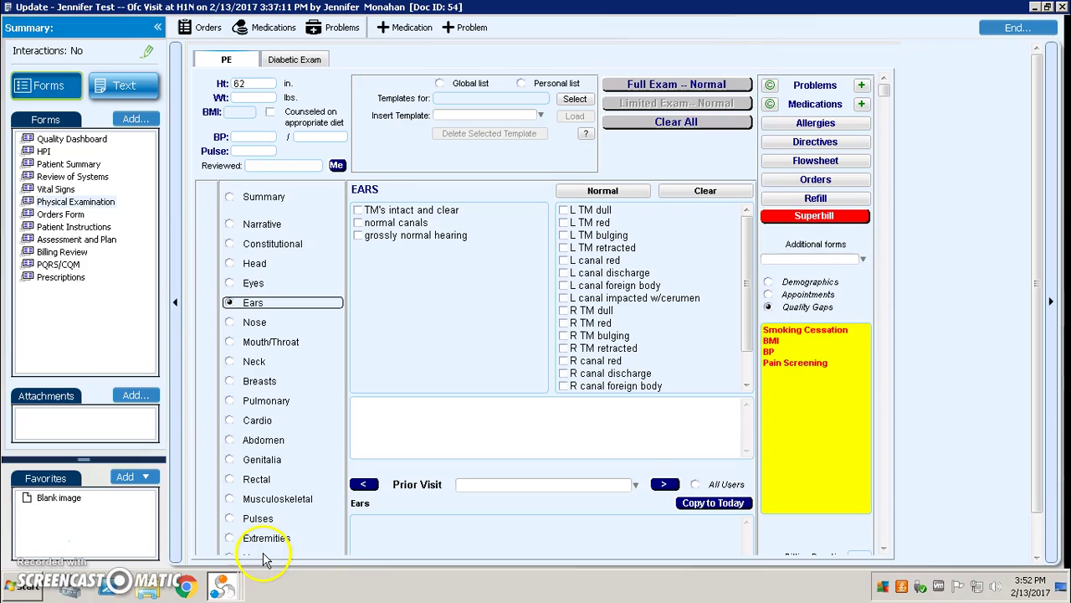
- Fill the full physical exam with normal findings and clear the findings of the Ears section
left_click(633, 90)
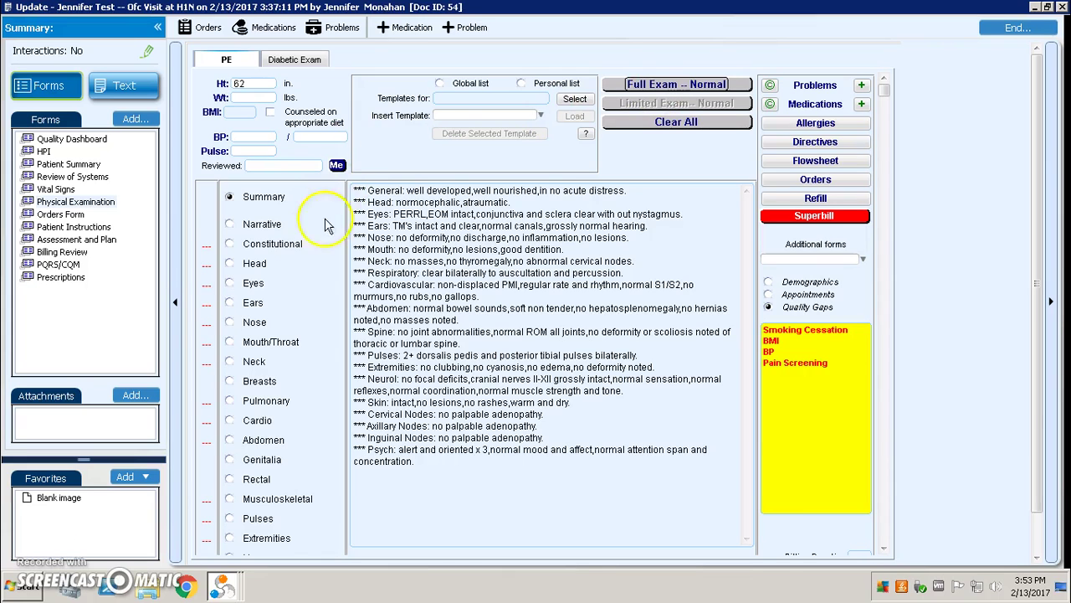
left_click(230, 302)
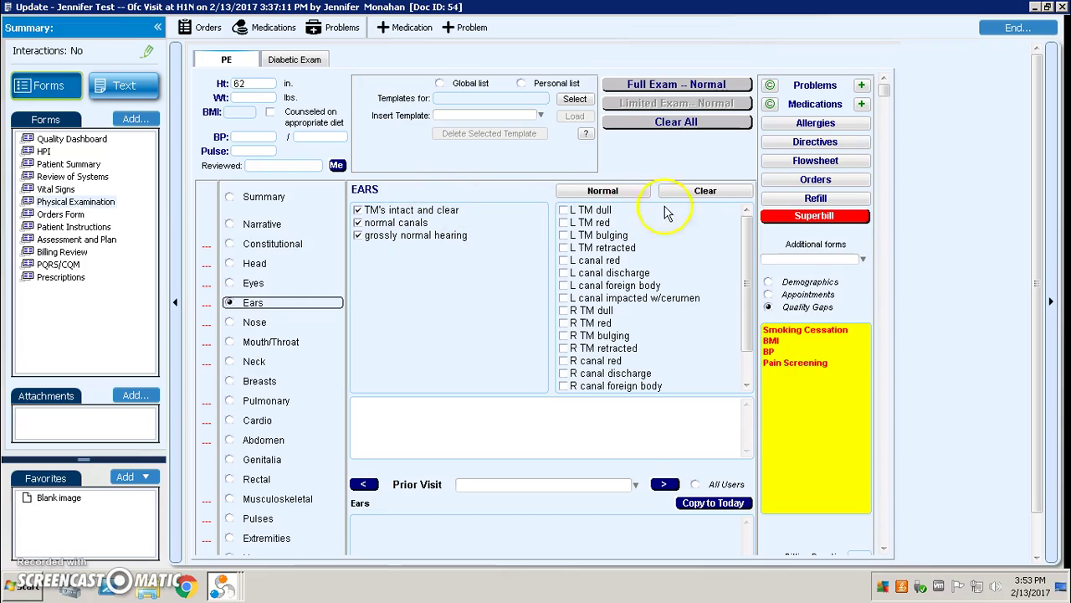
left_click(689, 191)
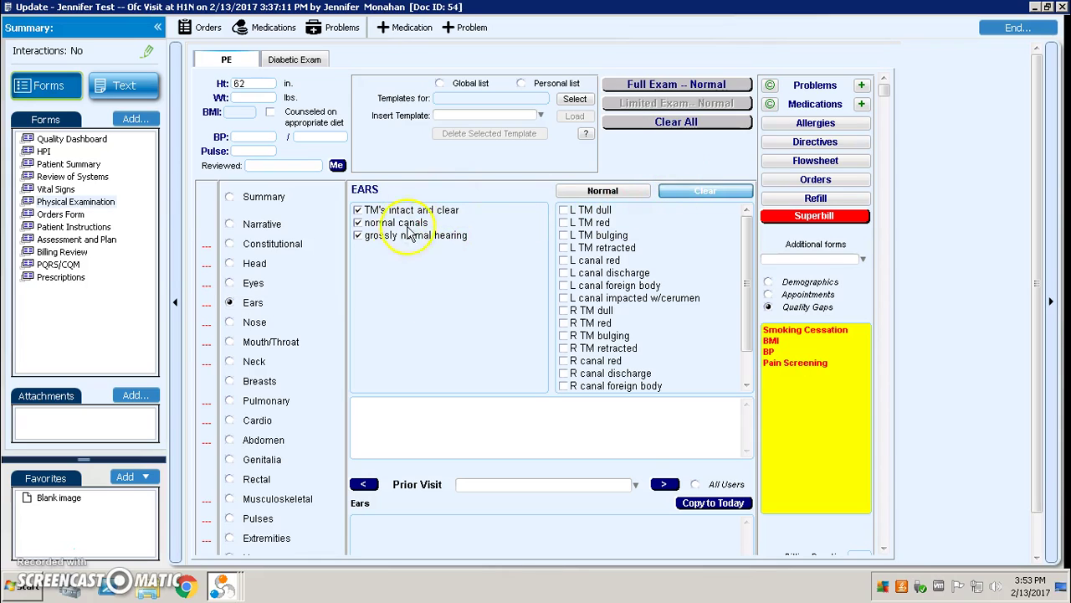
left_click(394, 274)
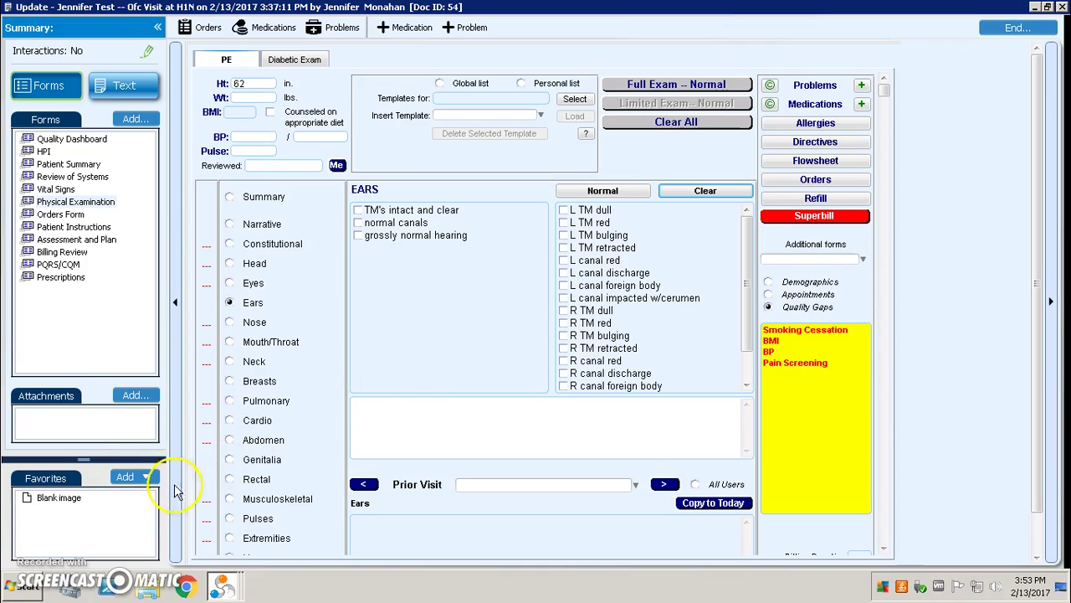
left_click(29, 553)
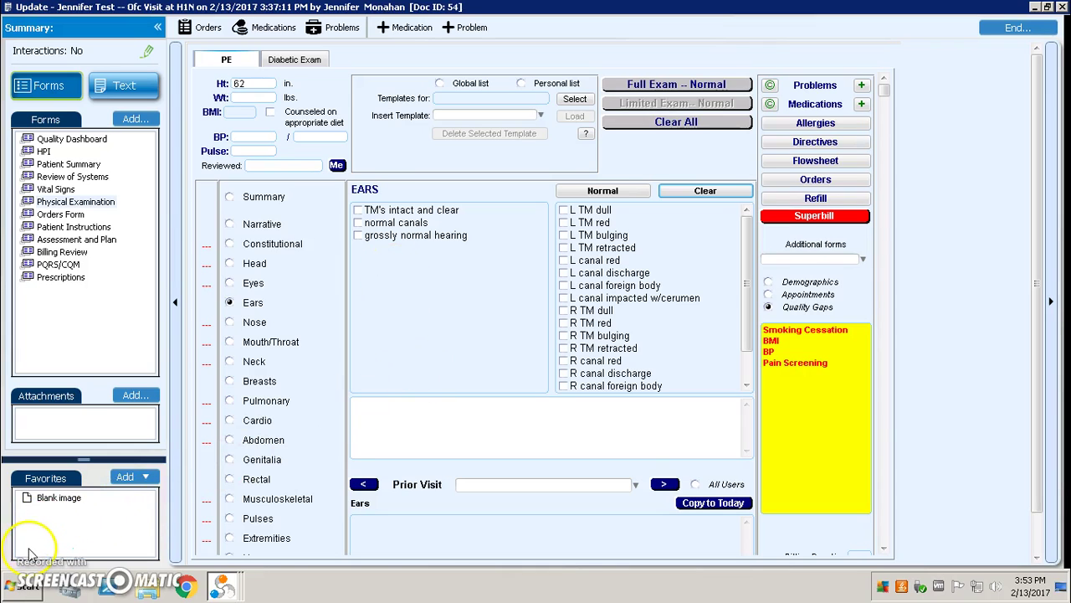
- Clear all findings from the physical exam
left_click(669, 123)
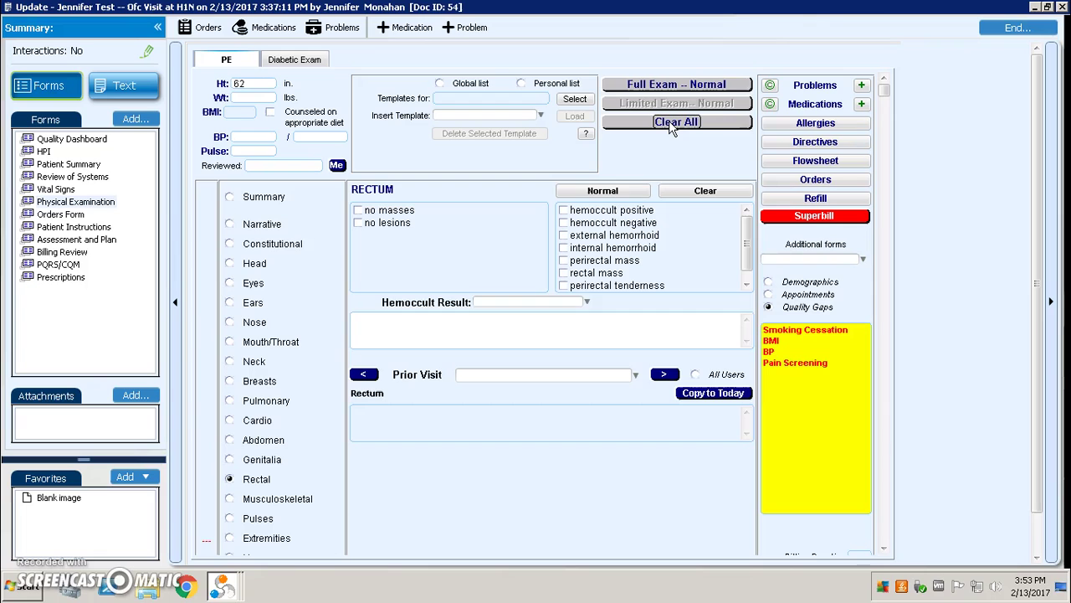
left_click(676, 125)
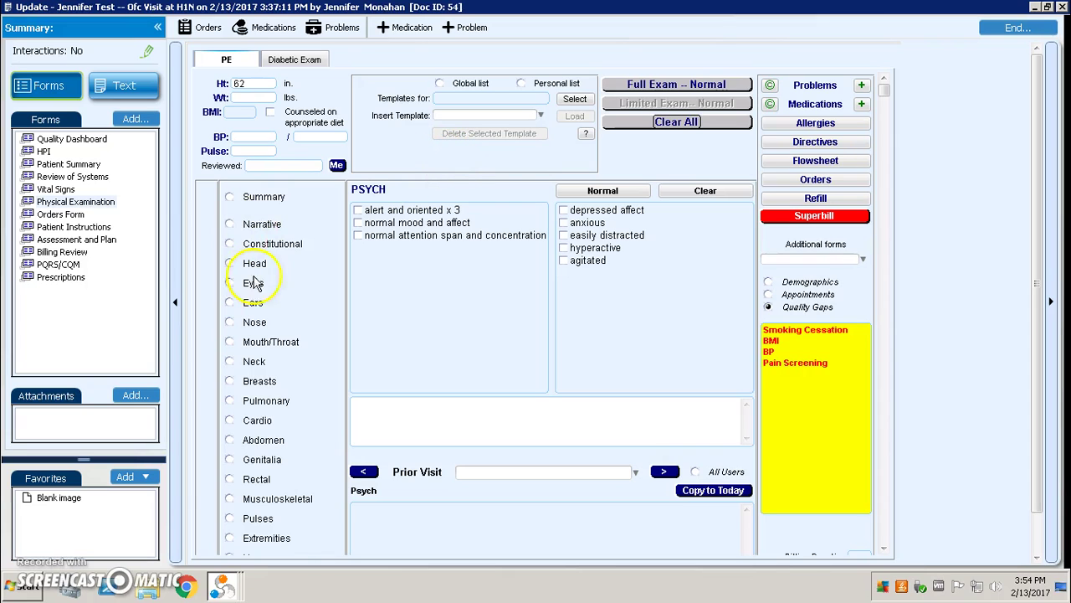
- Record well developed and well nourished in the Constitutional section of the physical exam
left_click(229, 245)
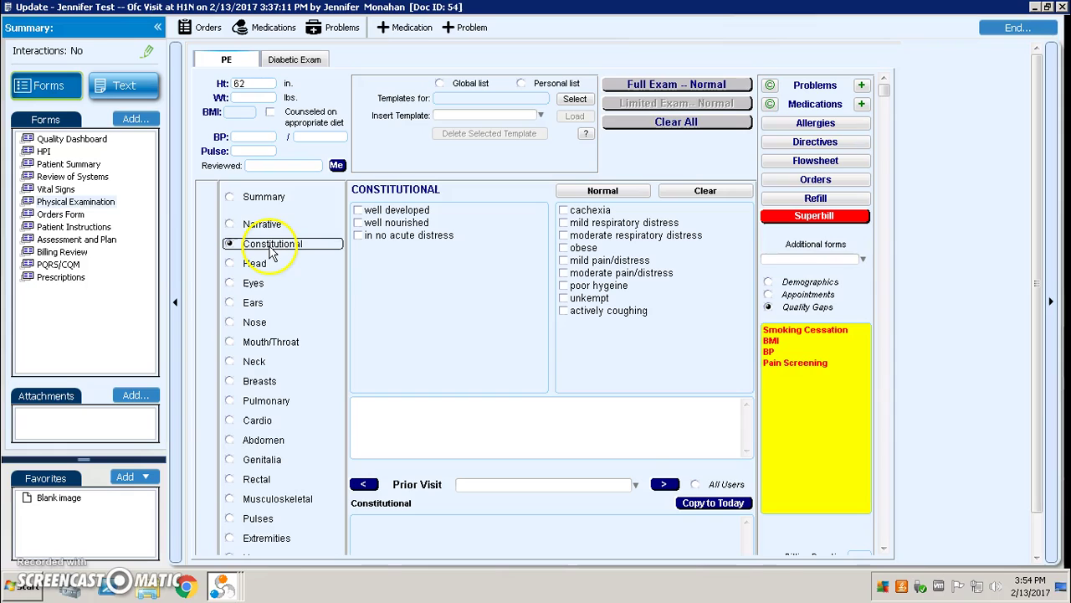
left_click(358, 210)
left_click(358, 223)
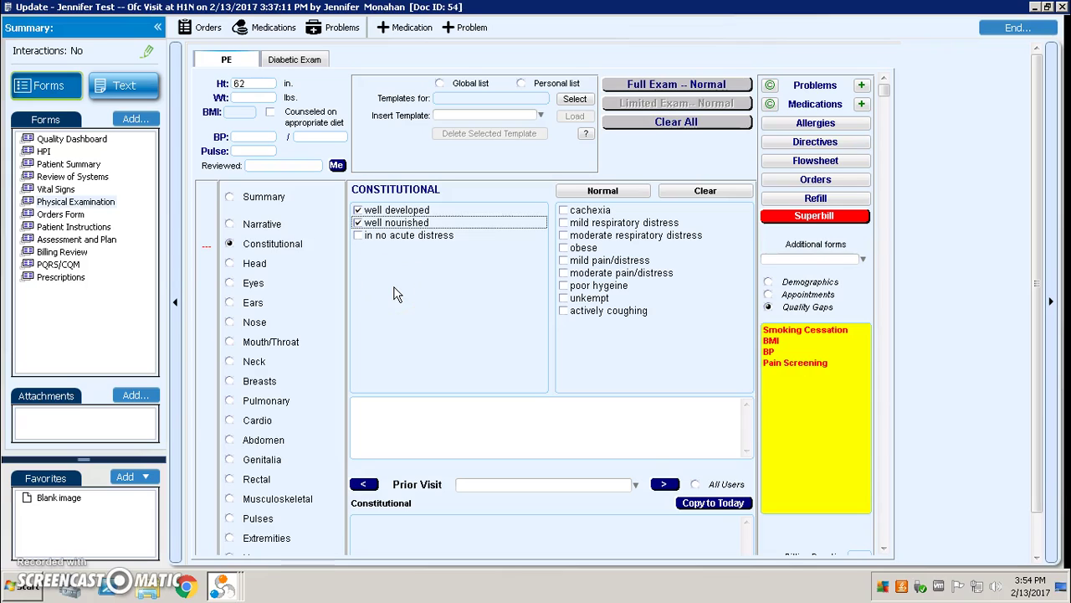
left_click(417, 298)
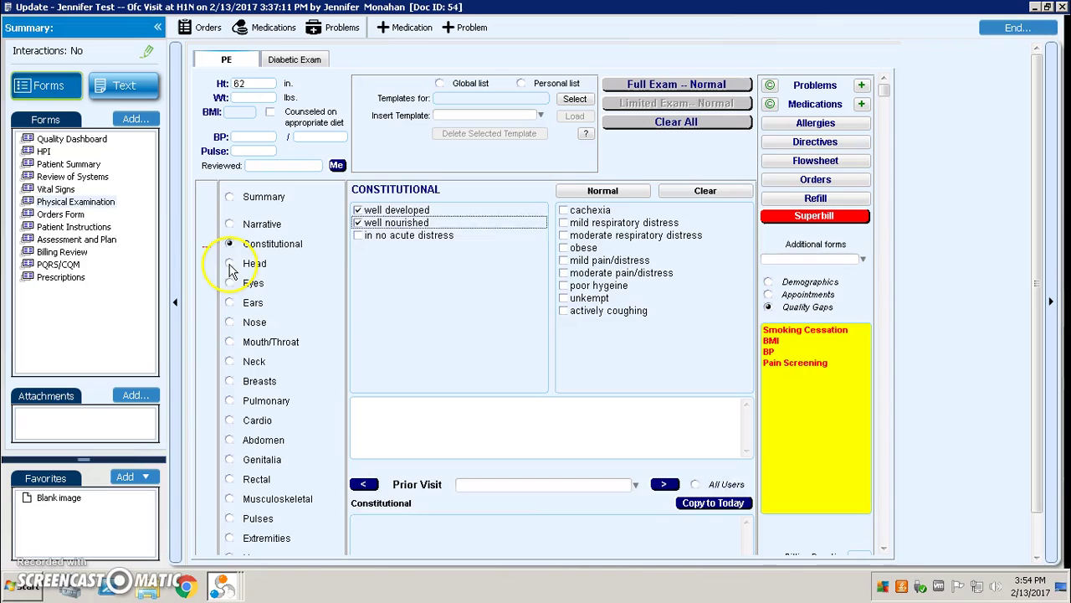
- Record normocephalic and atraumatic in the Head section of the physical exam
left_click(229, 263)
left_click(446, 308)
left_click(362, 212)
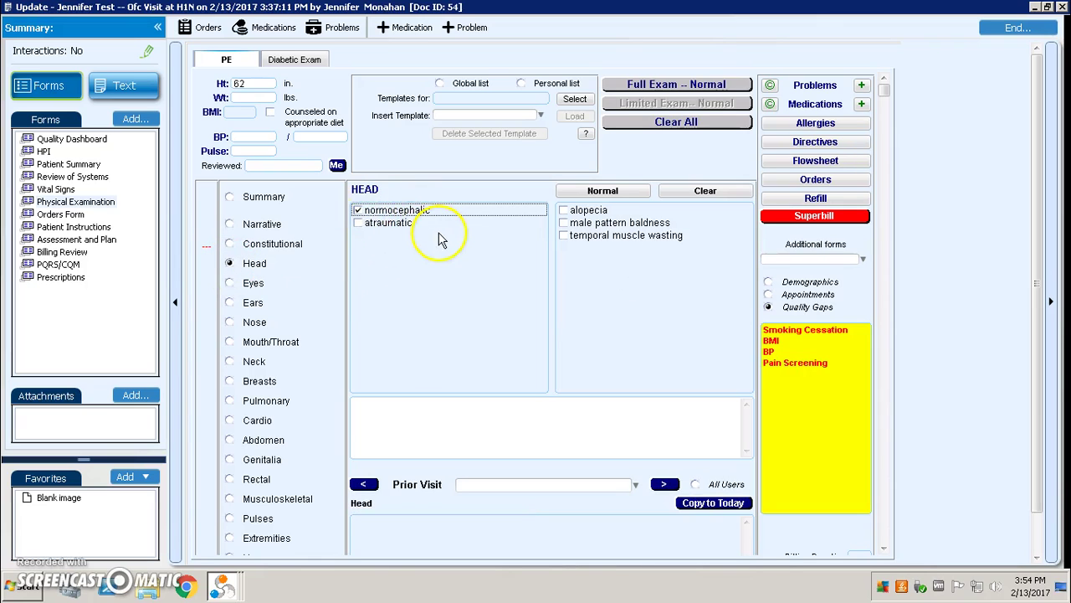
left_click(359, 224)
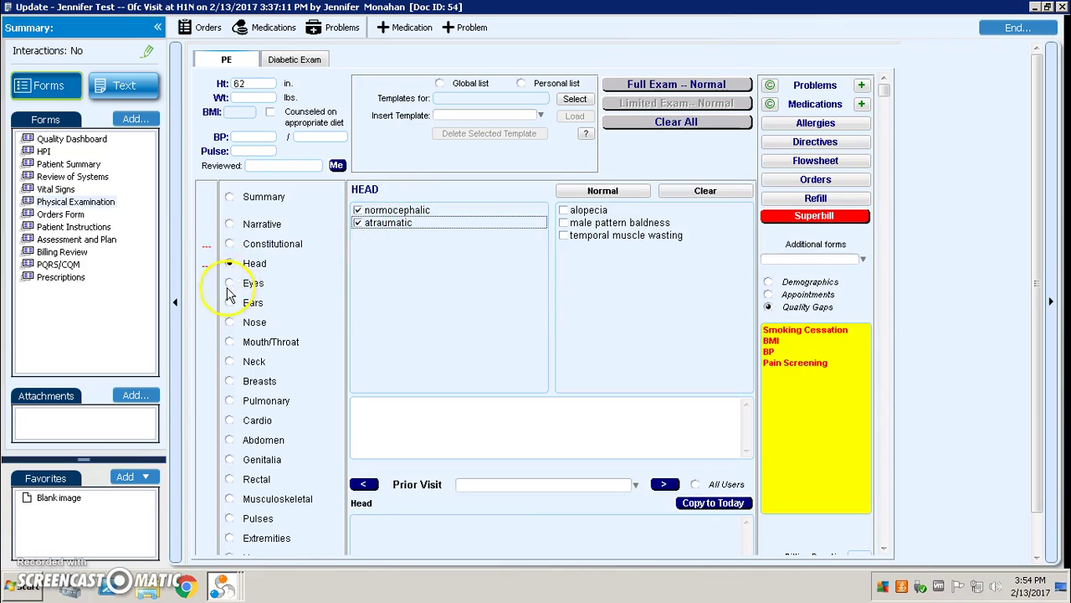
- Record PERRL, EOM intact, and conjunctiva and sclera clear in the Eyes section of the physical exam
left_click(230, 283)
left_click(357, 210)
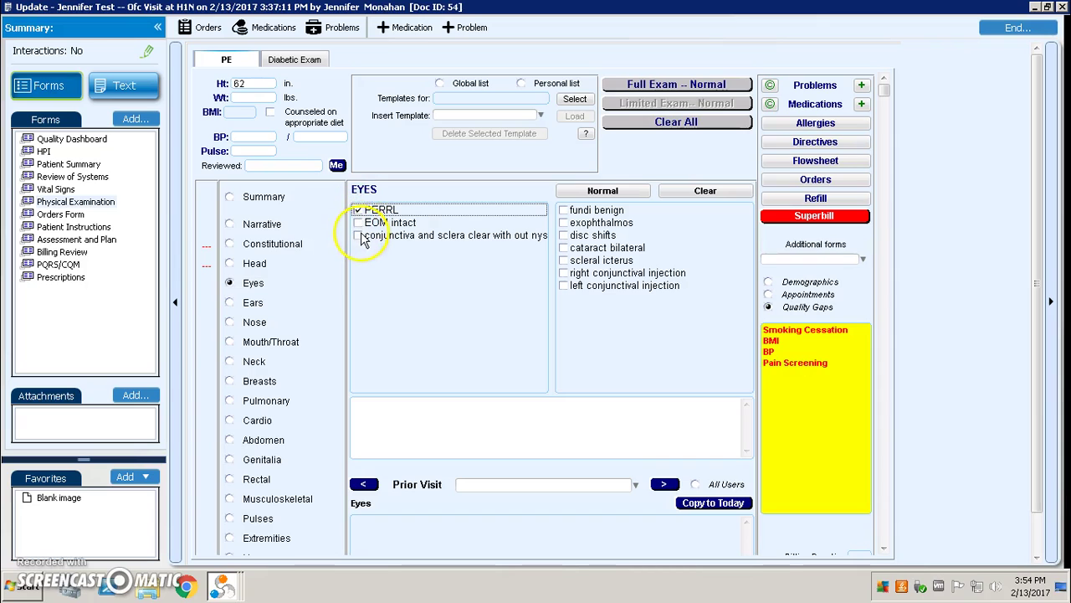
left_click(358, 223)
left_click(358, 236)
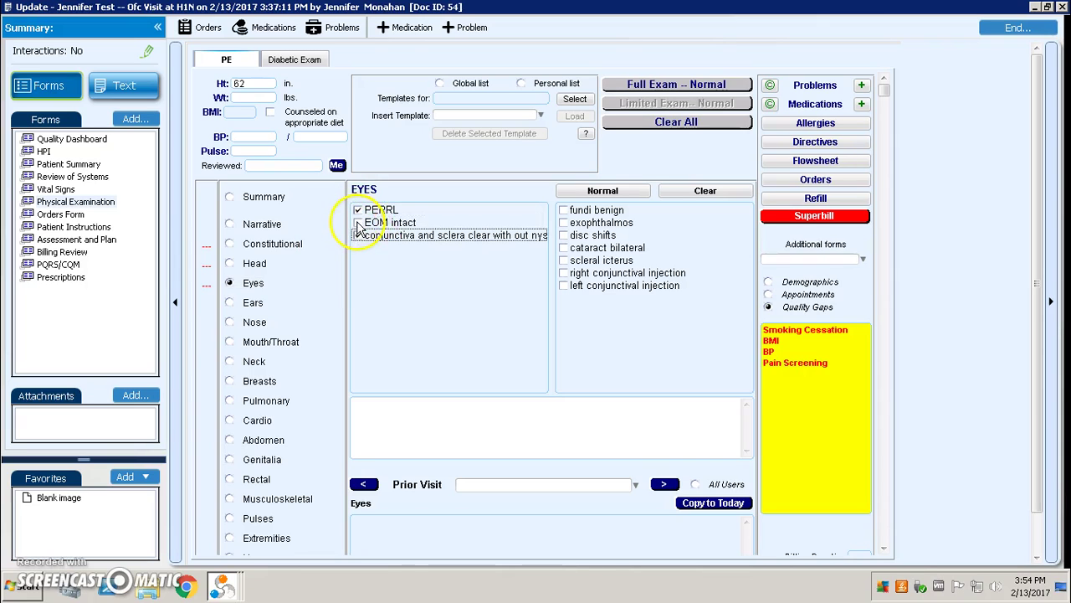
- Record TM's intact and clear, normal canals and grossly normal hearing in the Ears section
left_click(229, 302)
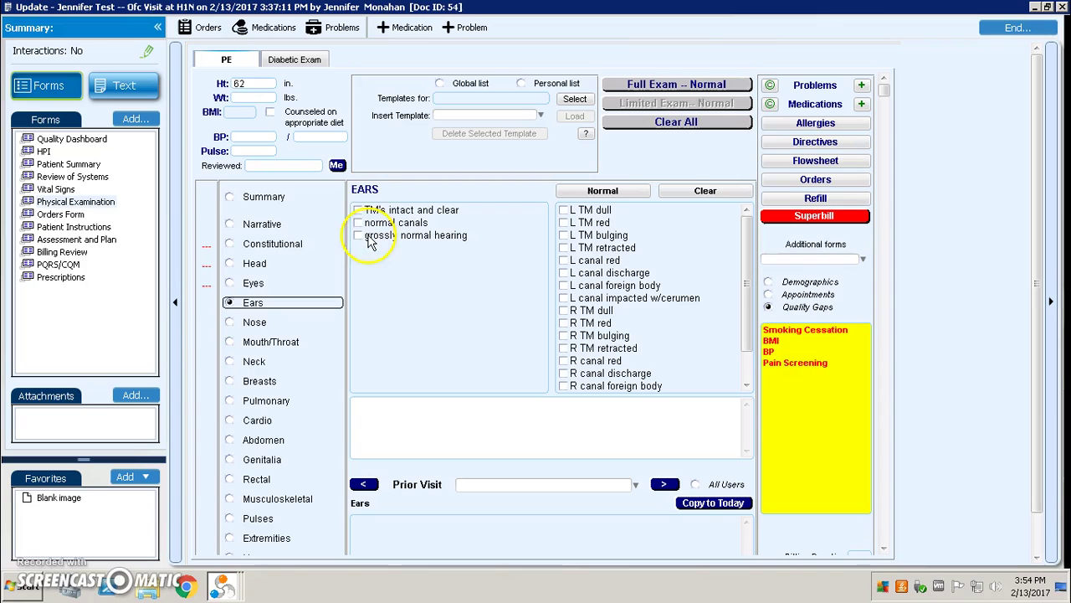
left_click(358, 210)
left_click(359, 223)
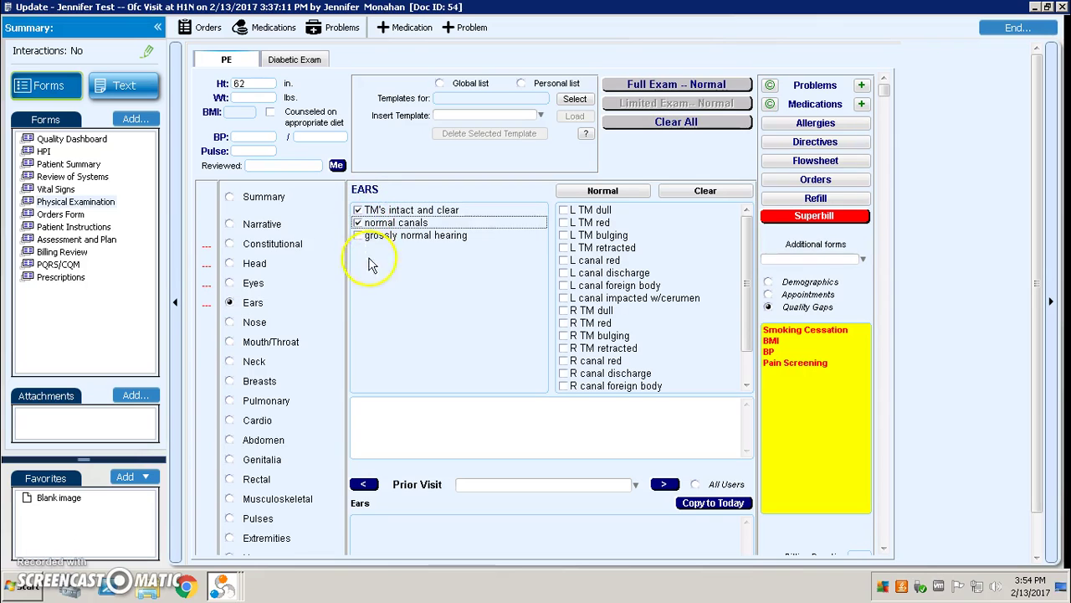
left_click(359, 235)
- Record no deformity, no discharge, no inflammation and no lesions in the Nose section
left_click(229, 321)
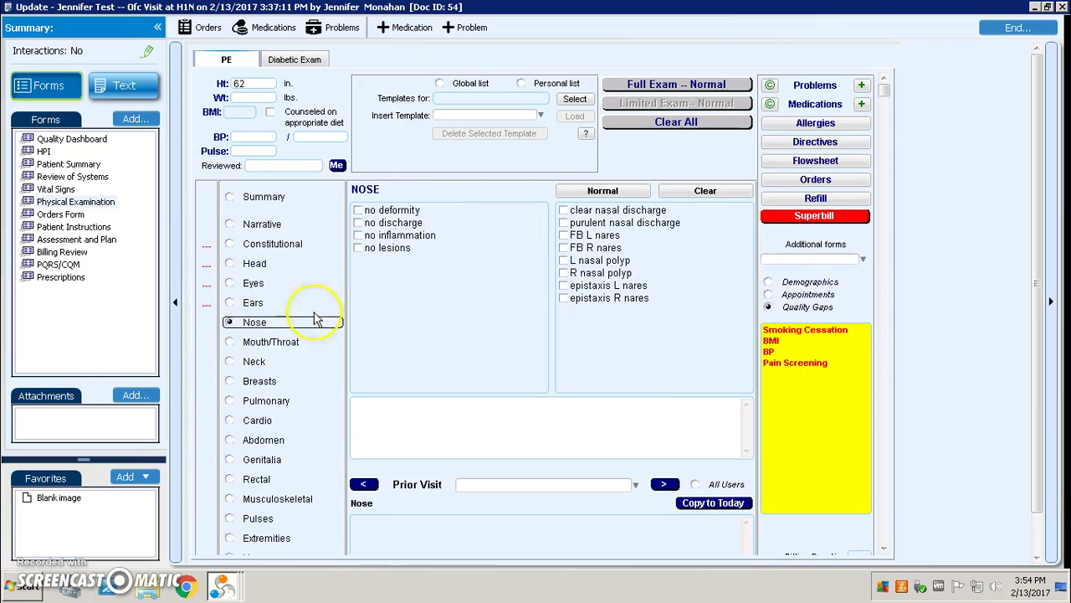
left_click(359, 210)
left_click(359, 223)
left_click(358, 235)
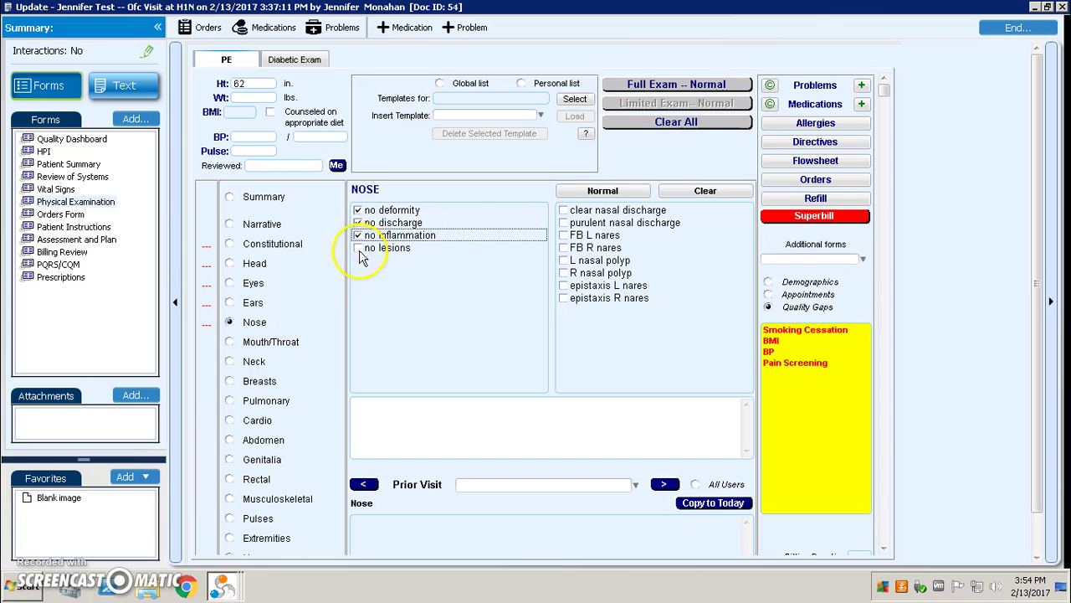
left_click(358, 248)
- Record no deformity, no lesions and good dentition in the Mouth/Throat section
left_click(231, 342)
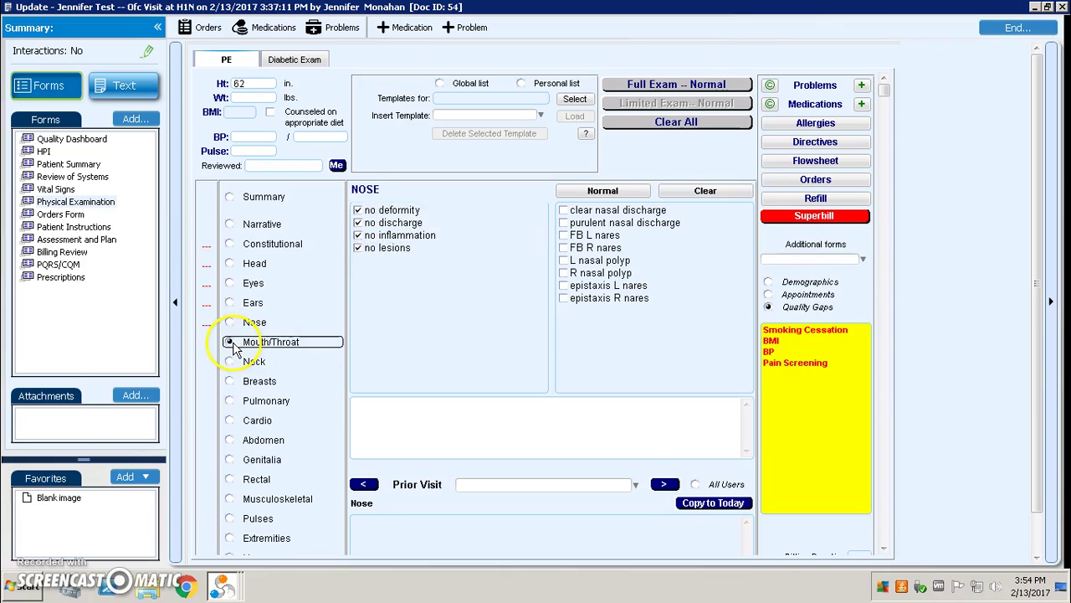
left_click(361, 210)
left_click(361, 222)
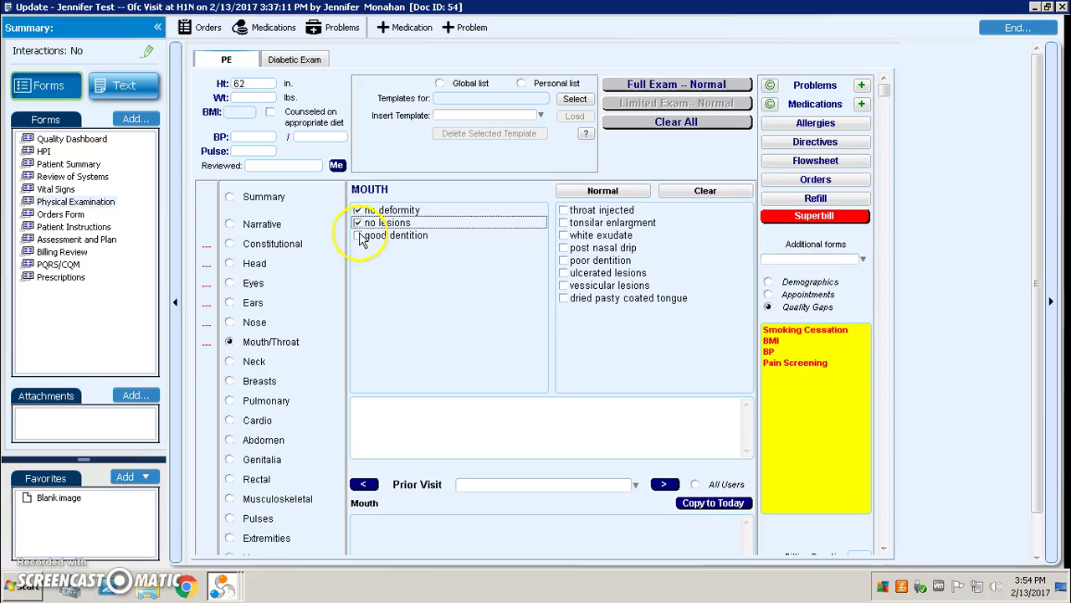
left_click(384, 243)
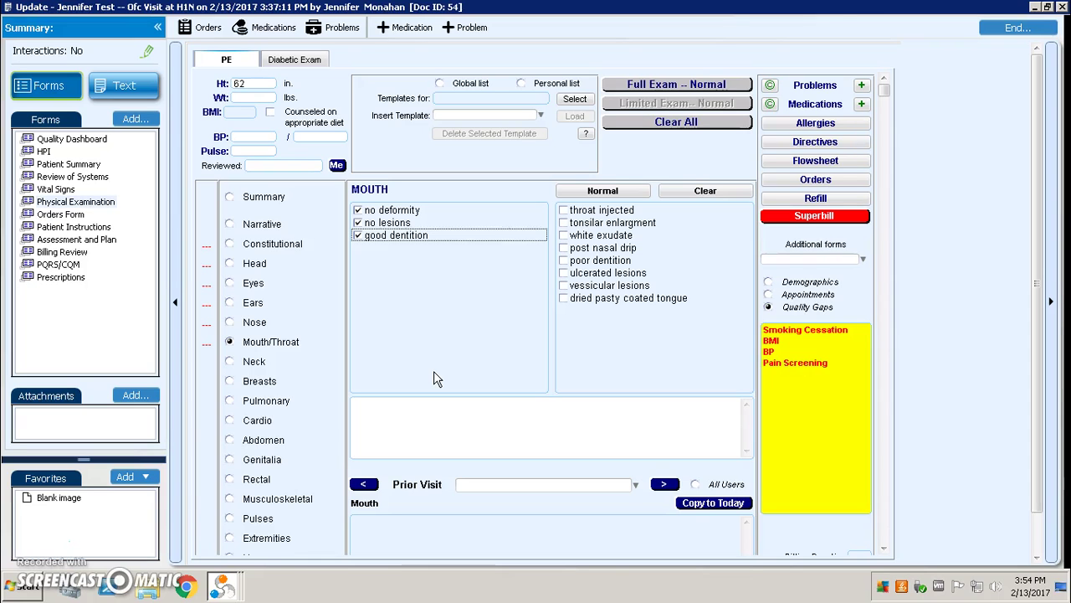
- Record no murmurs, no rubs and no gallops in the Cardio section
left_click(231, 420)
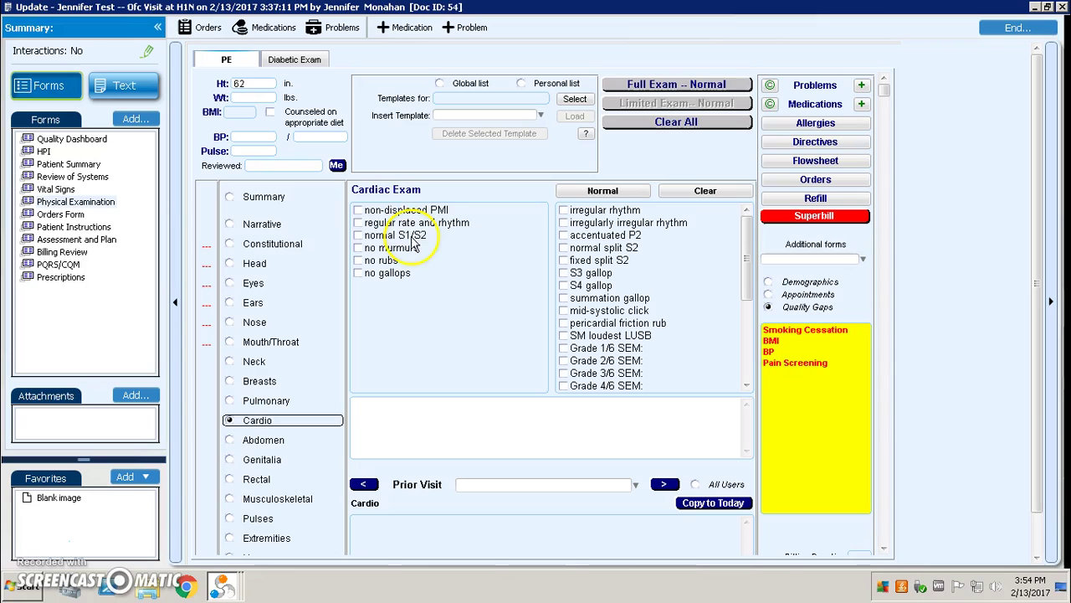
left_click(358, 248)
left_click(358, 261)
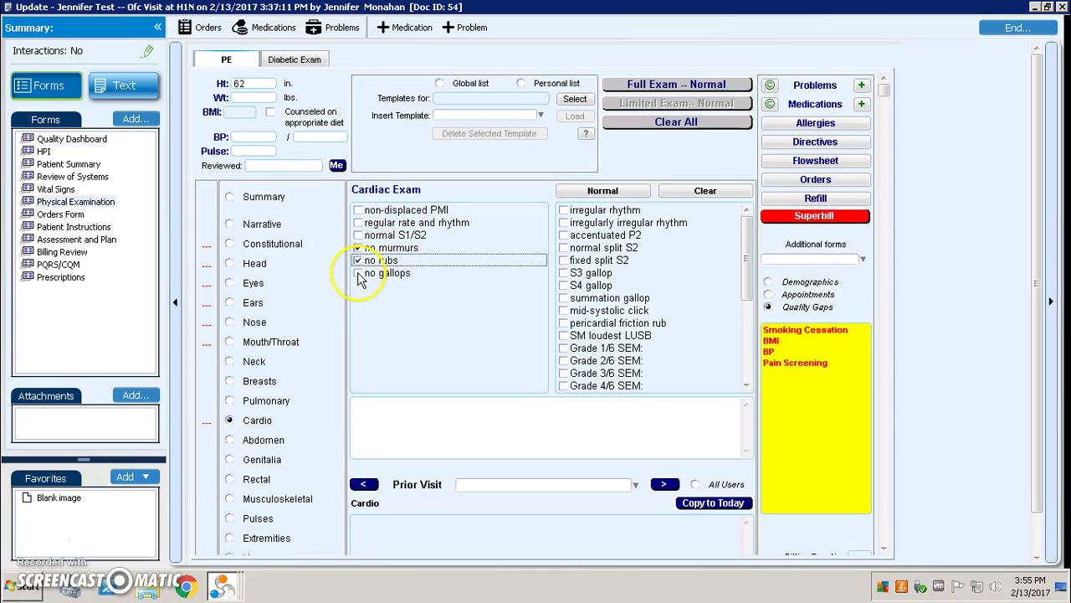
left_click(358, 273)
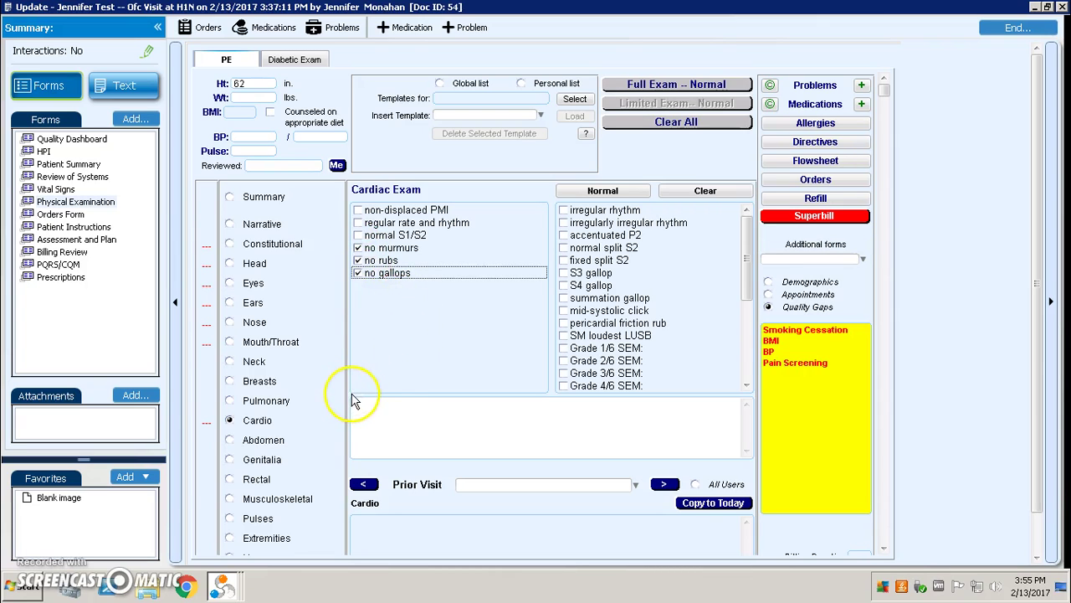
- Review the findings recorded in the Mouth/Throat, Nose and Ears sections
left_click(234, 342)
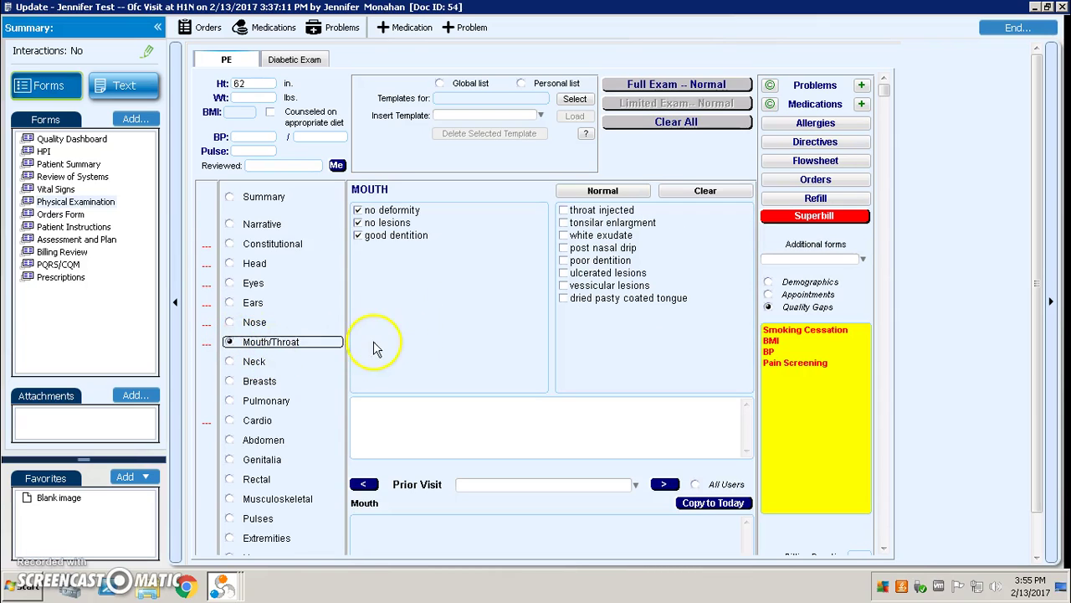
left_click(245, 322)
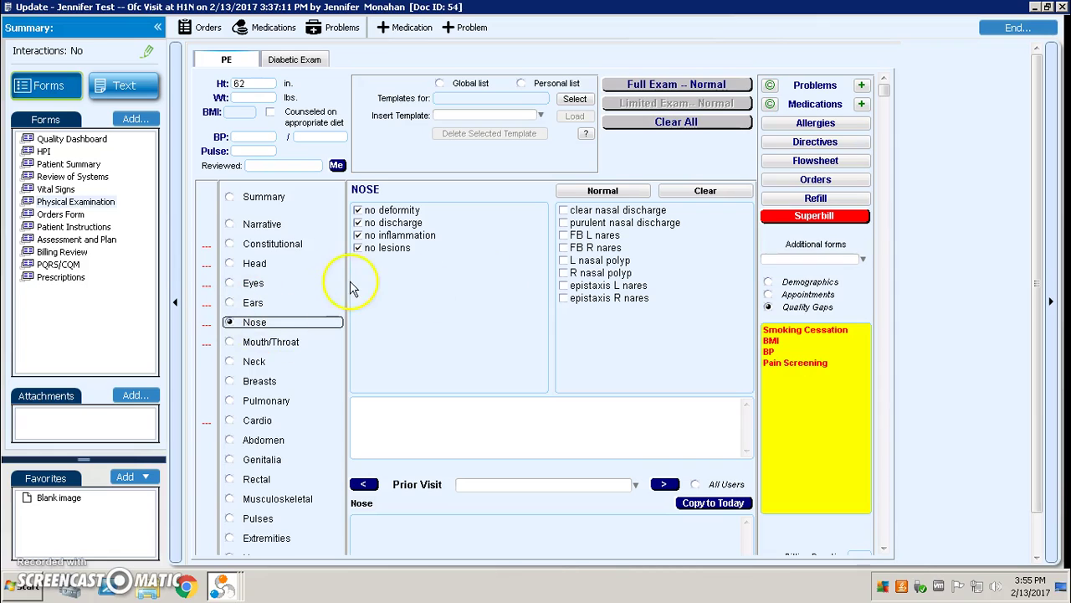
left_click(359, 210)
left_click(230, 303)
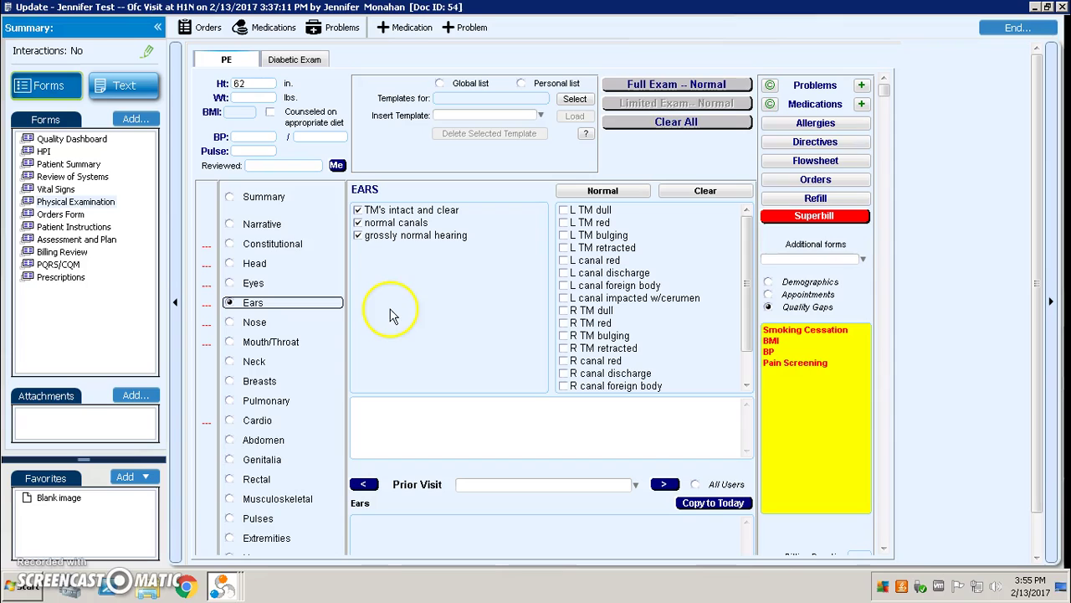
- Remove the TM's intact and clear and normal canals findings from the Ears section
left_click(358, 210)
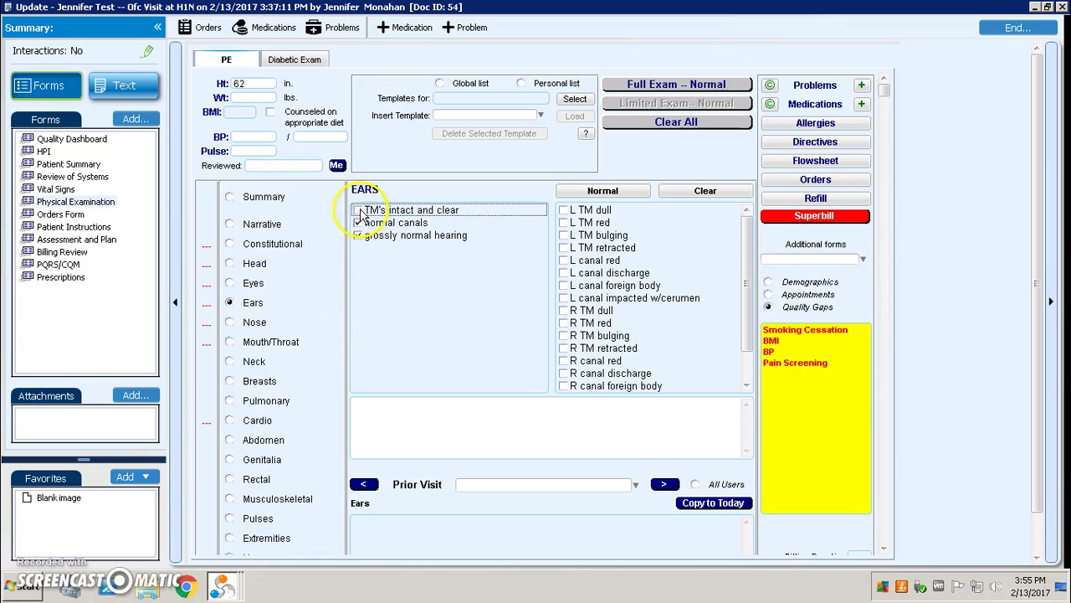
left_click(390, 224)
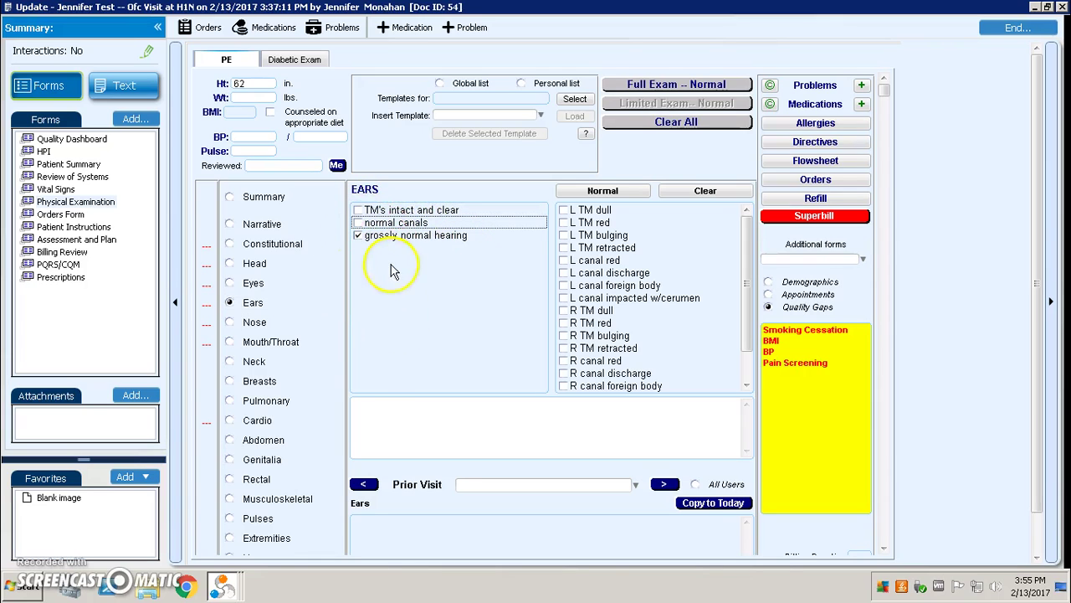
left_click(399, 325)
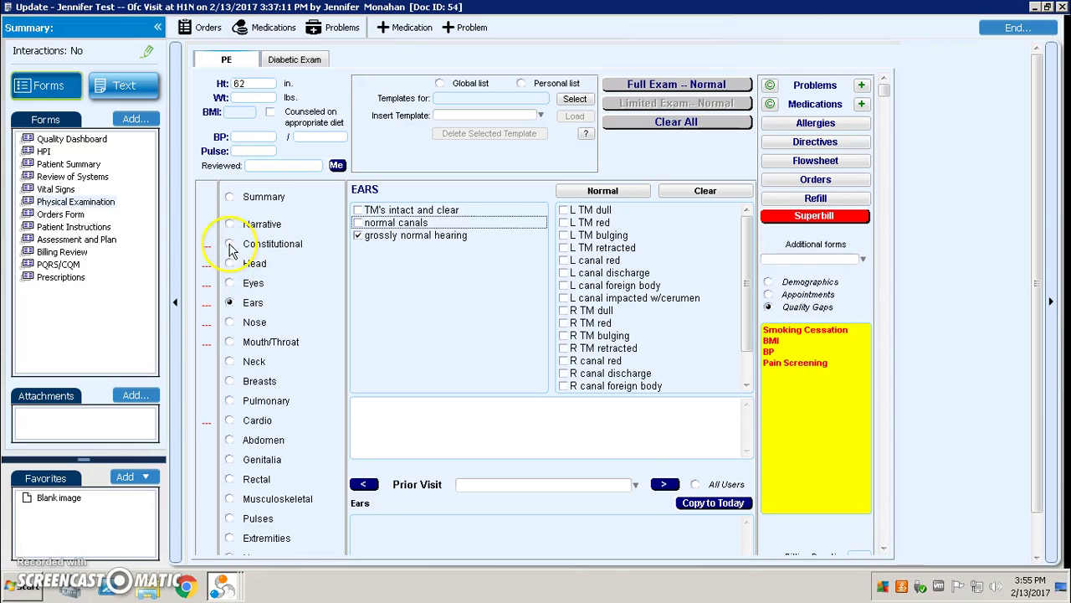
- Enter "This is a sample narrative field" as the narrative note in the Constitutional section
left_click(273, 243)
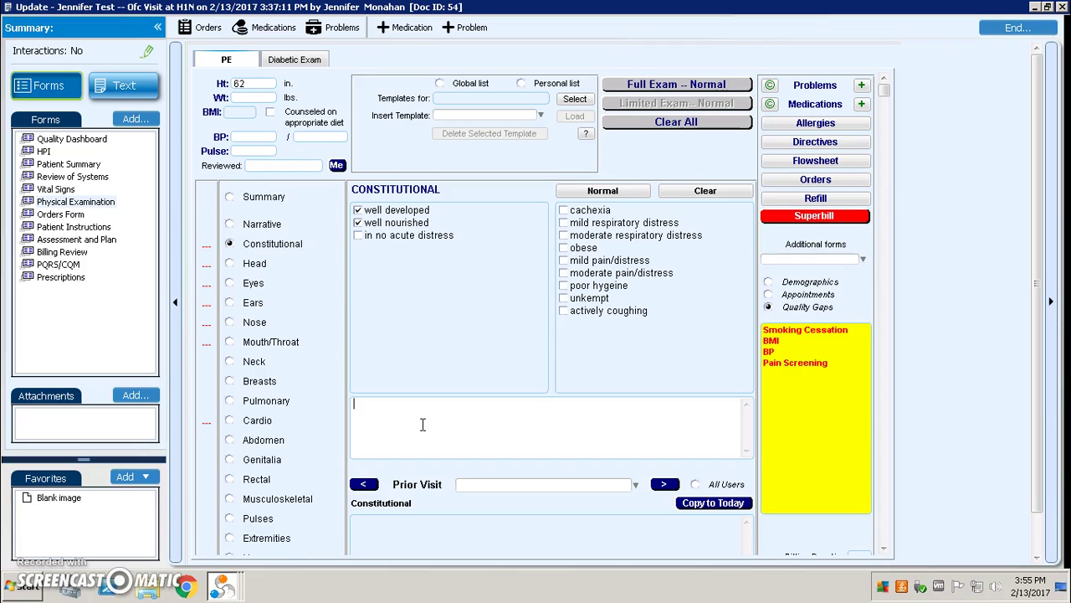
type("This is a sample narrative field")
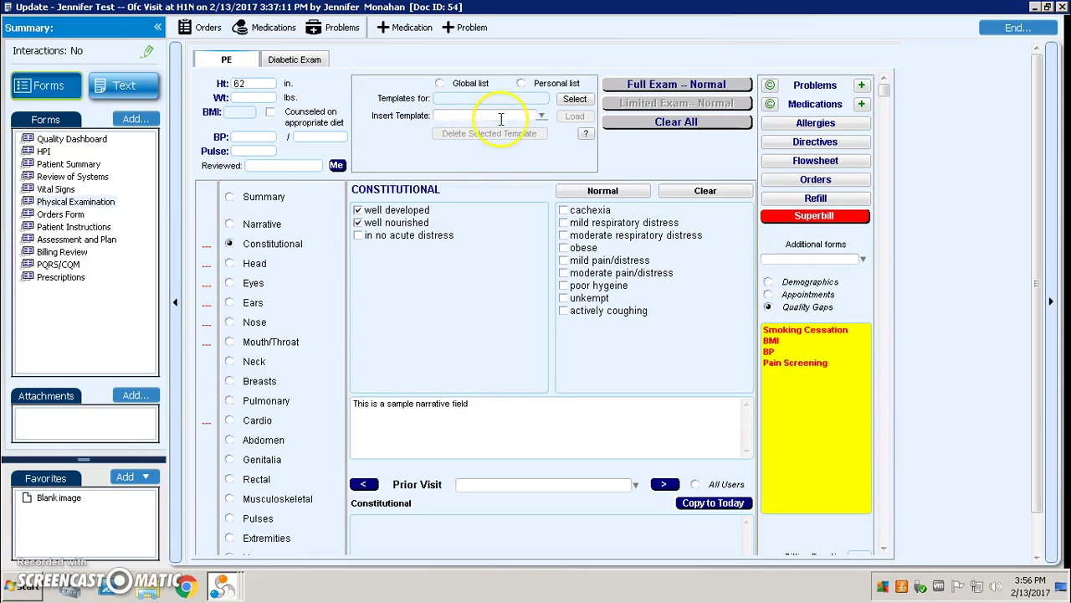
- Save the current exam findings to the personal list as a template named "URI Template"
left_click(442, 115)
type("URI Template")
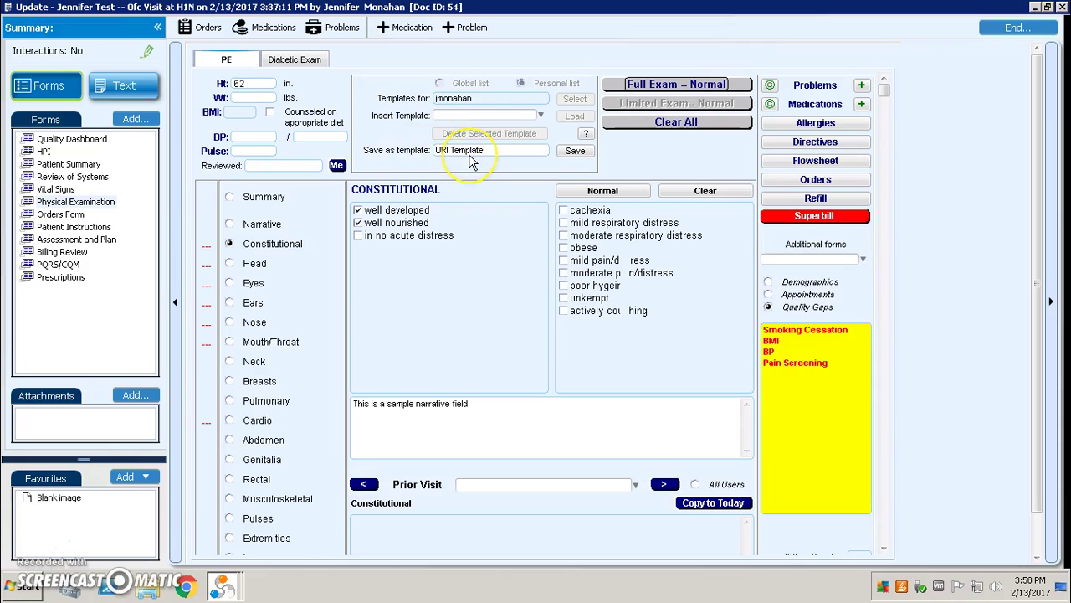
left_click(575, 152)
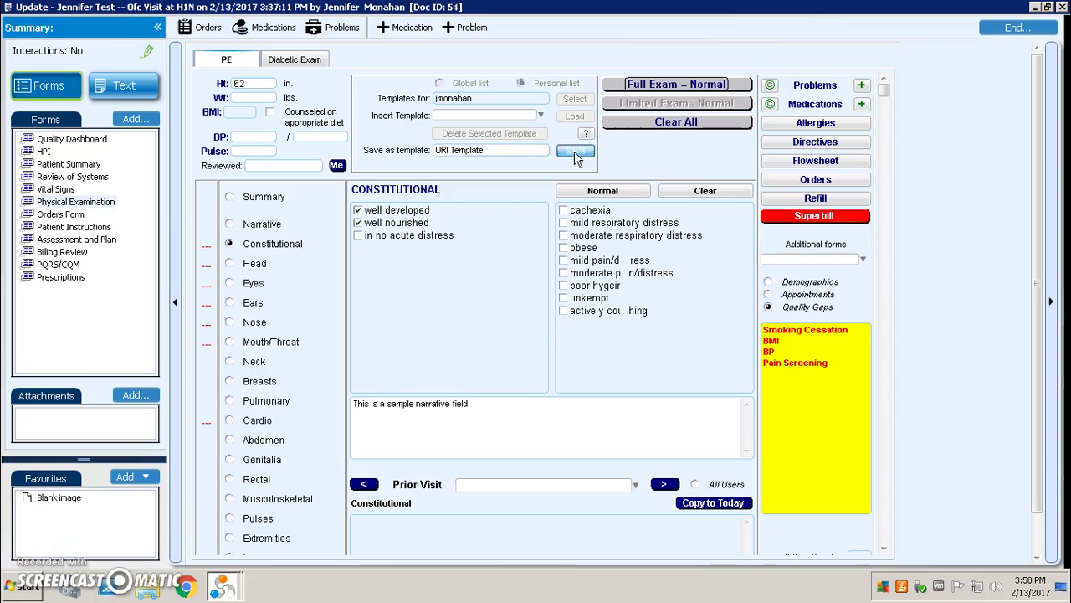
left_click(502, 143)
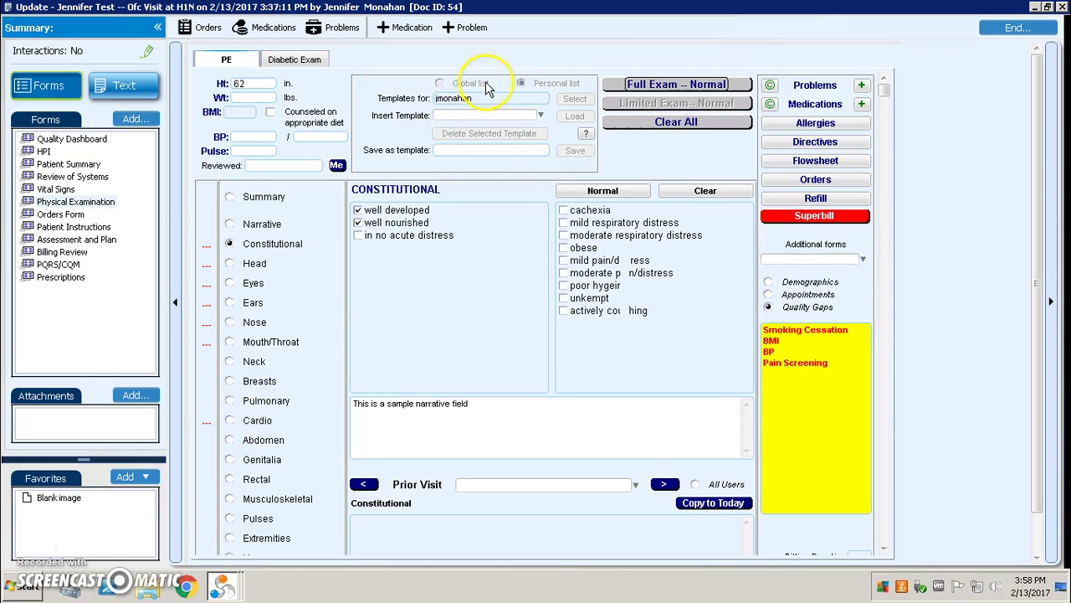
- Load the saved URI Template from the personal list into the physical exam form
left_click(541, 116)
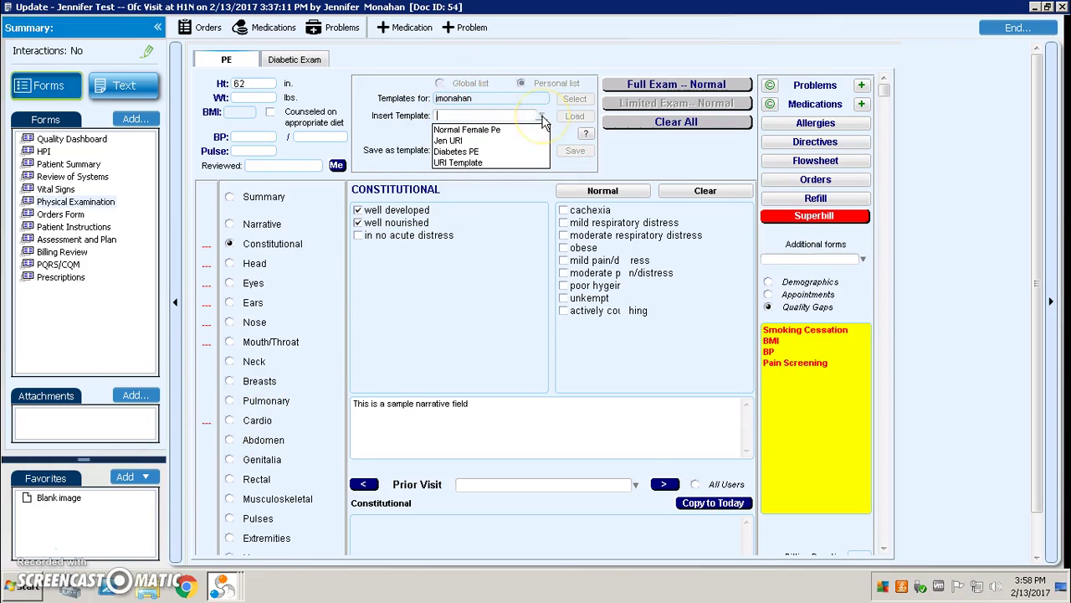
left_click(540, 116)
left_click(481, 165)
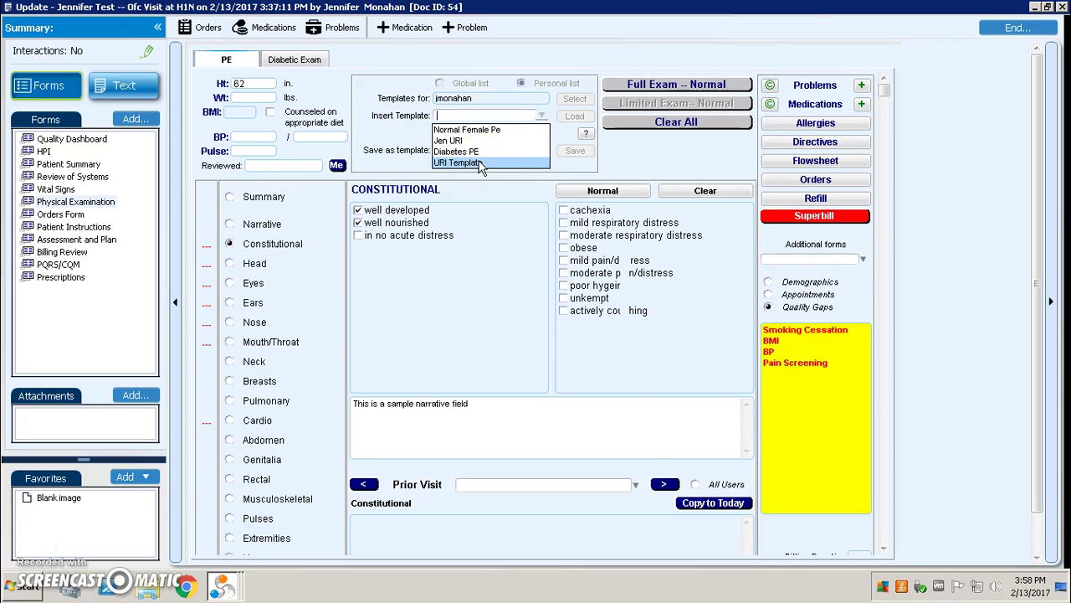
left_click(497, 406)
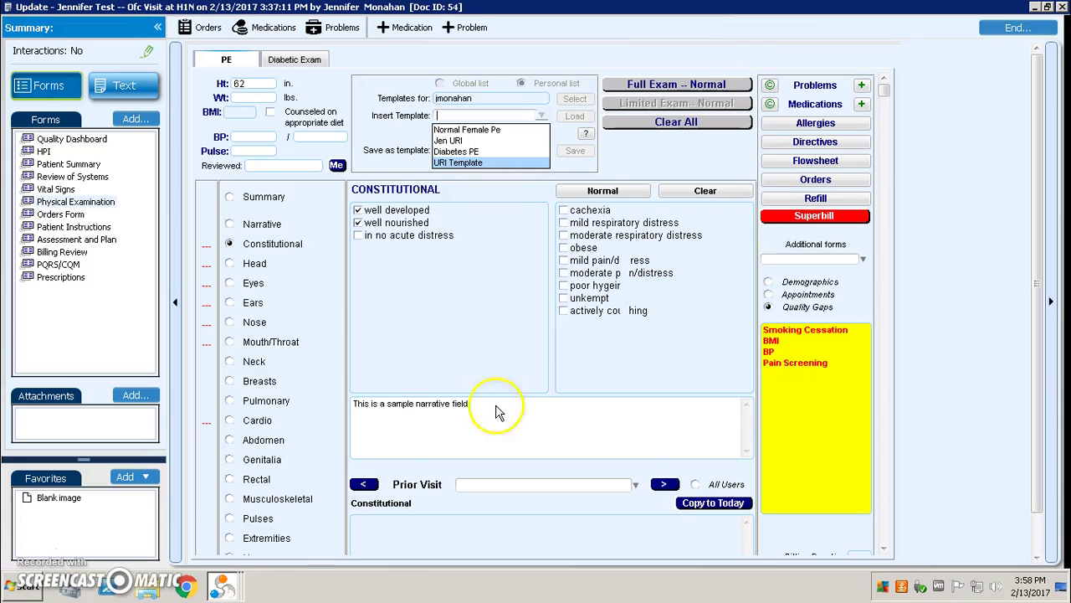
left_click(541, 117)
left_click(574, 116)
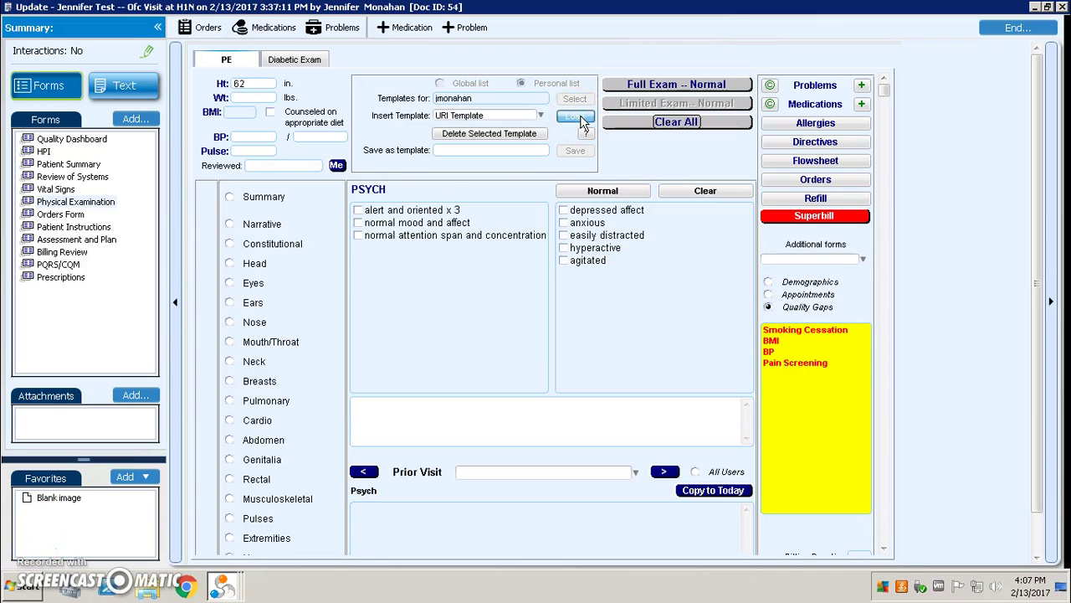
left_click(584, 122)
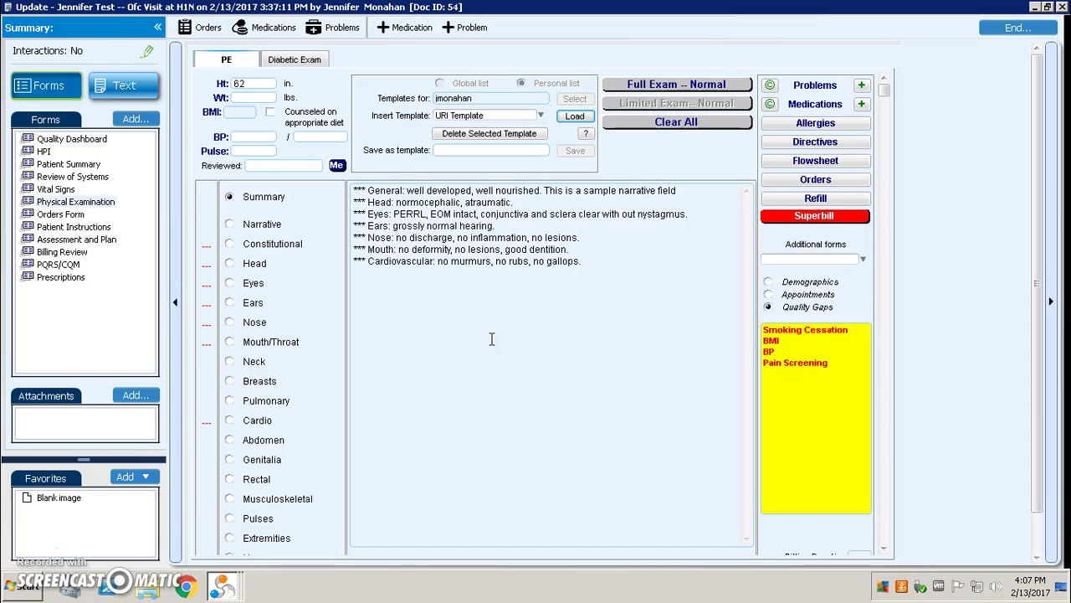
- Review the template findings in the Constitutional, Head, Ears, Nose and Cardio sections
left_click(231, 243)
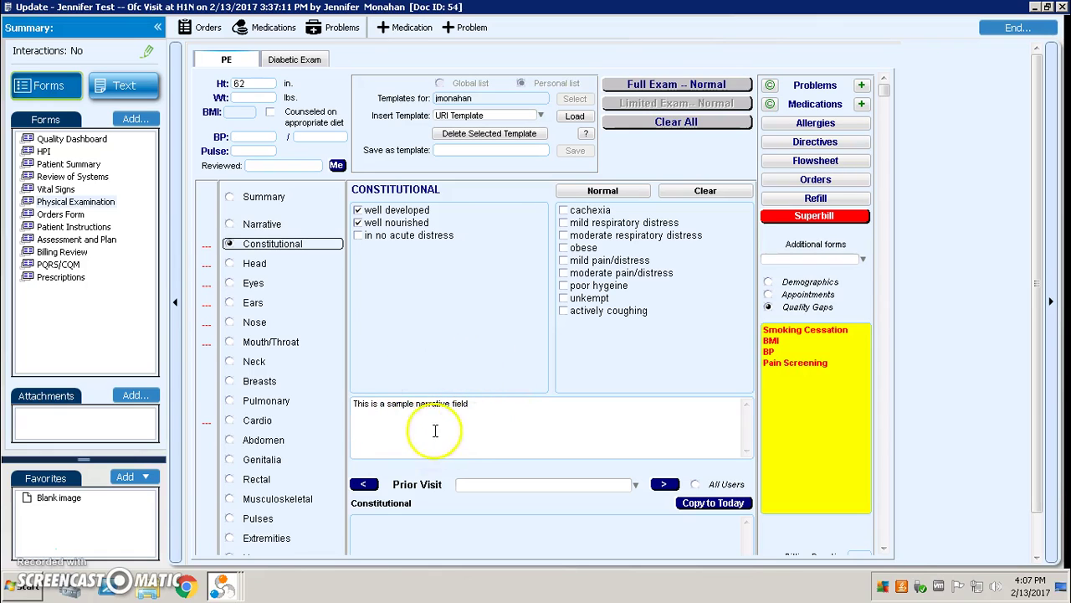
left_click(231, 264)
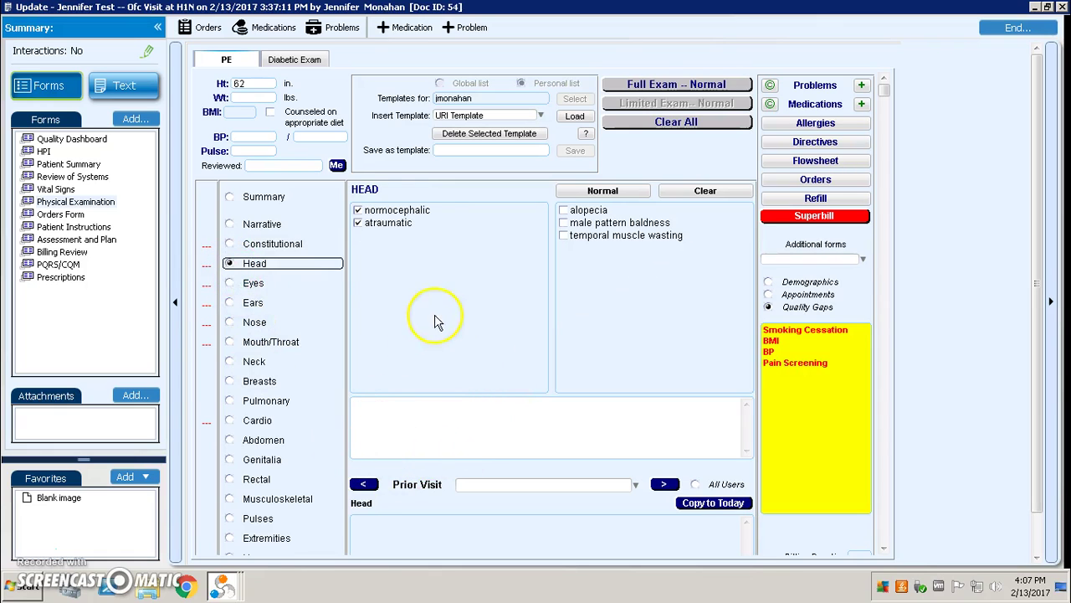
left_click(231, 302)
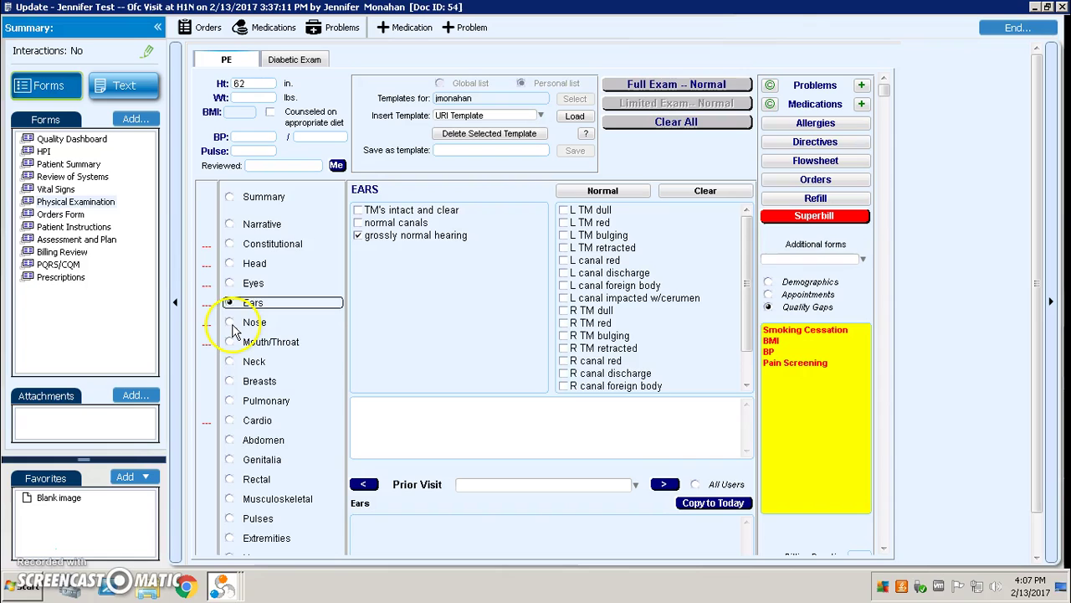
left_click(231, 323)
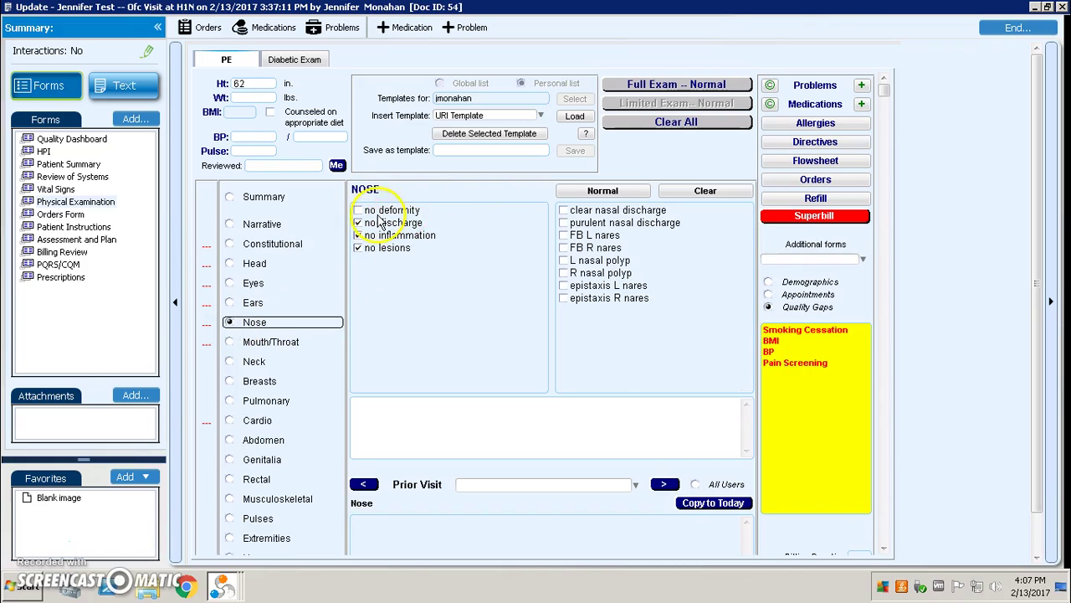
left_click(230, 420)
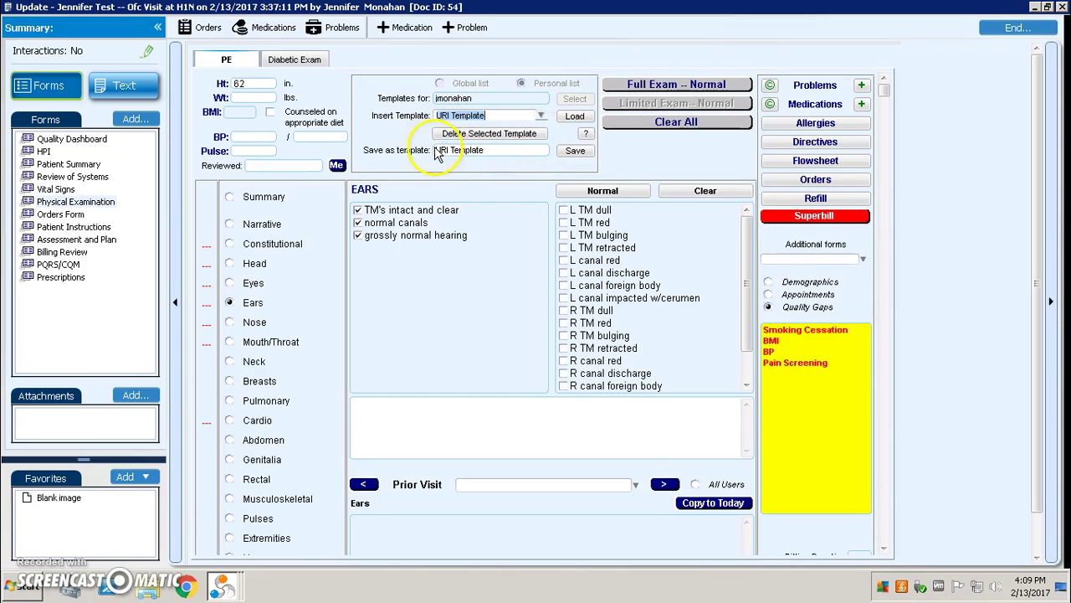
- Delete the URI template that carries the provider's first name from the personal list
left_click(539, 117)
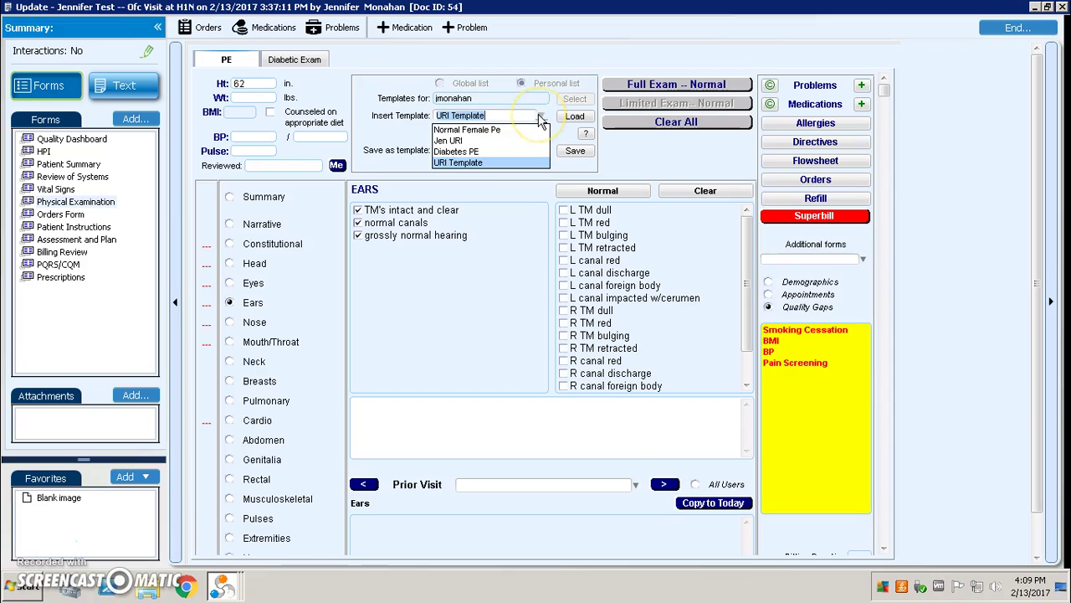
left_click(461, 141)
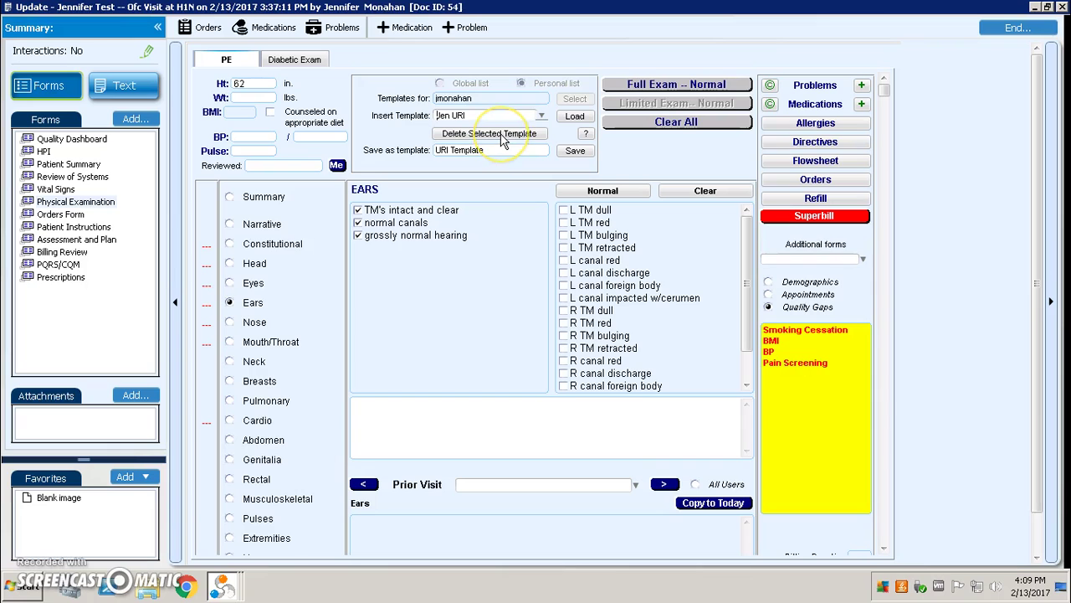
left_click(503, 135)
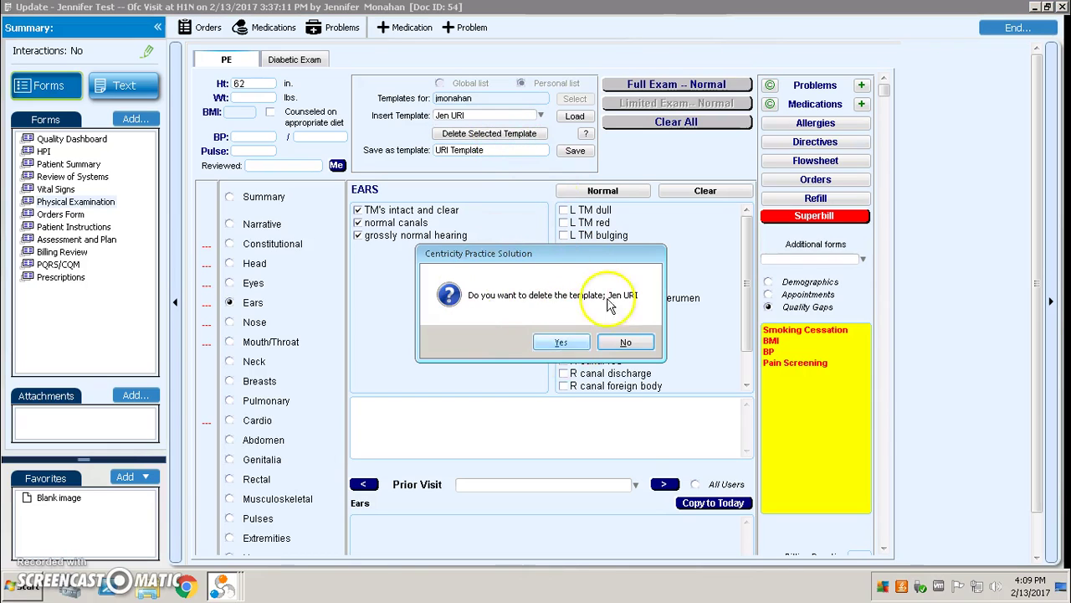
left_click(561, 344)
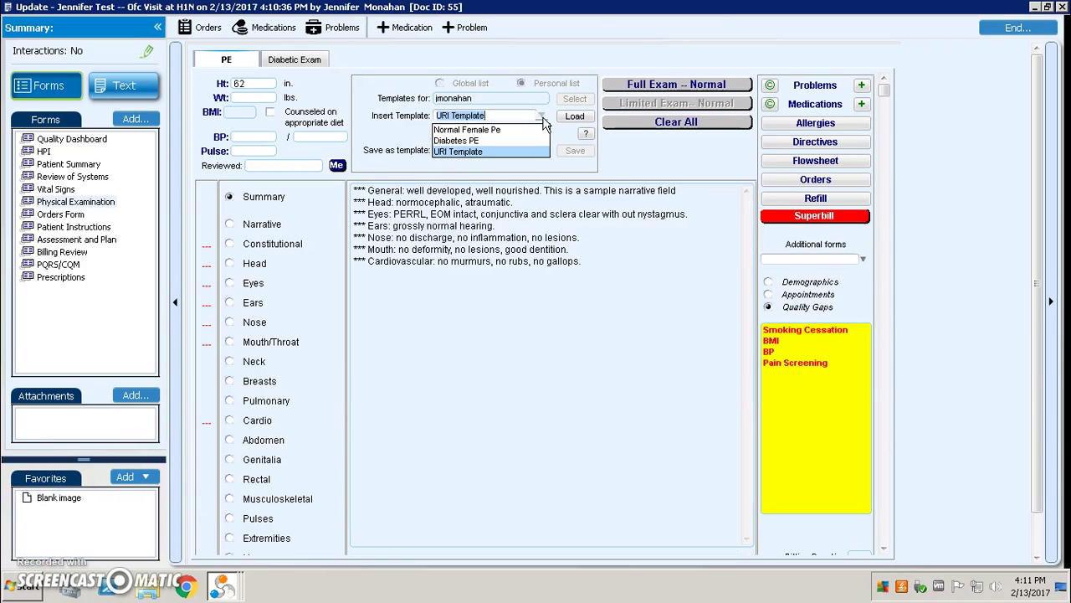
- Check which templates remain in the personal template list, leaving URI Template selected
left_click(532, 130)
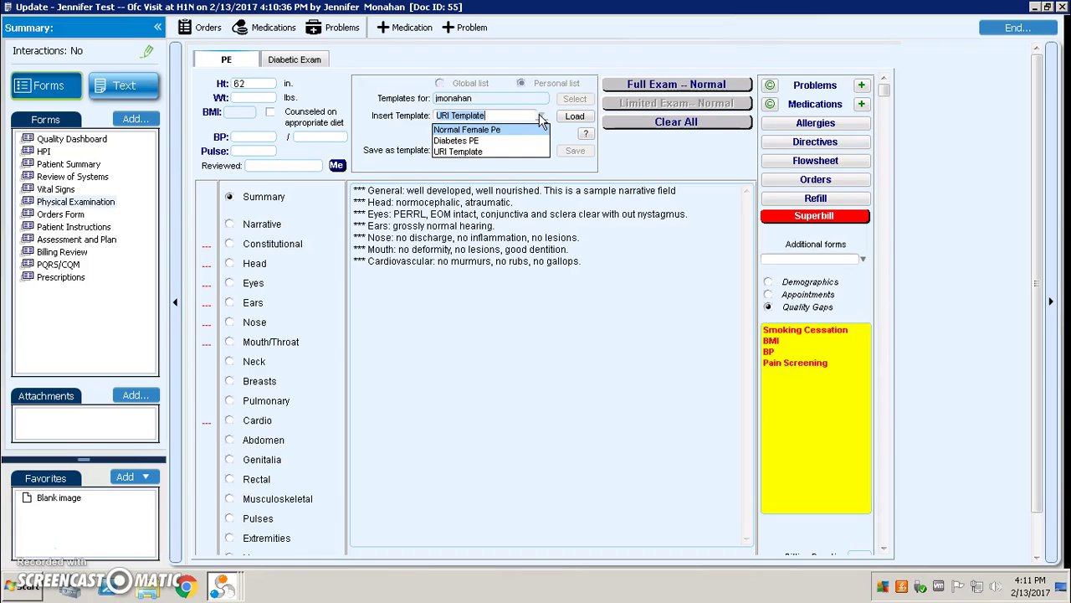
left_click(519, 313)
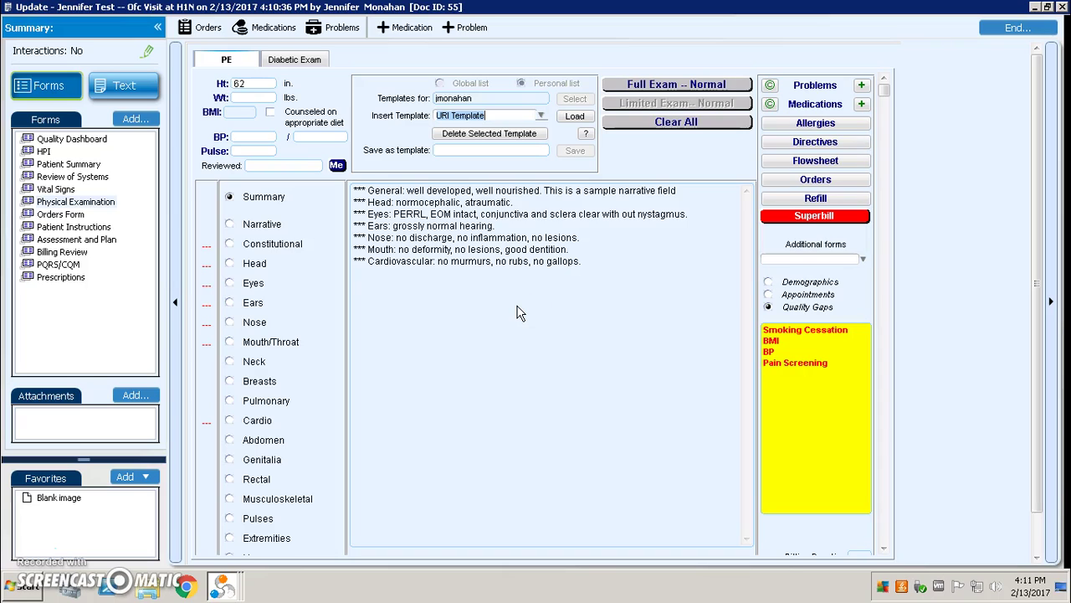
left_click(516, 352)
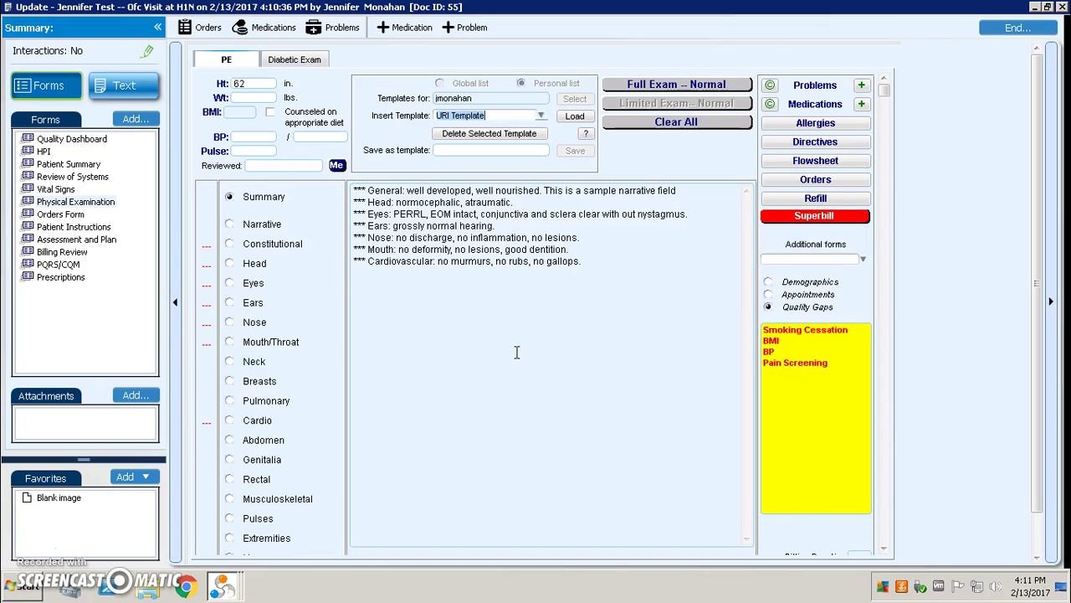